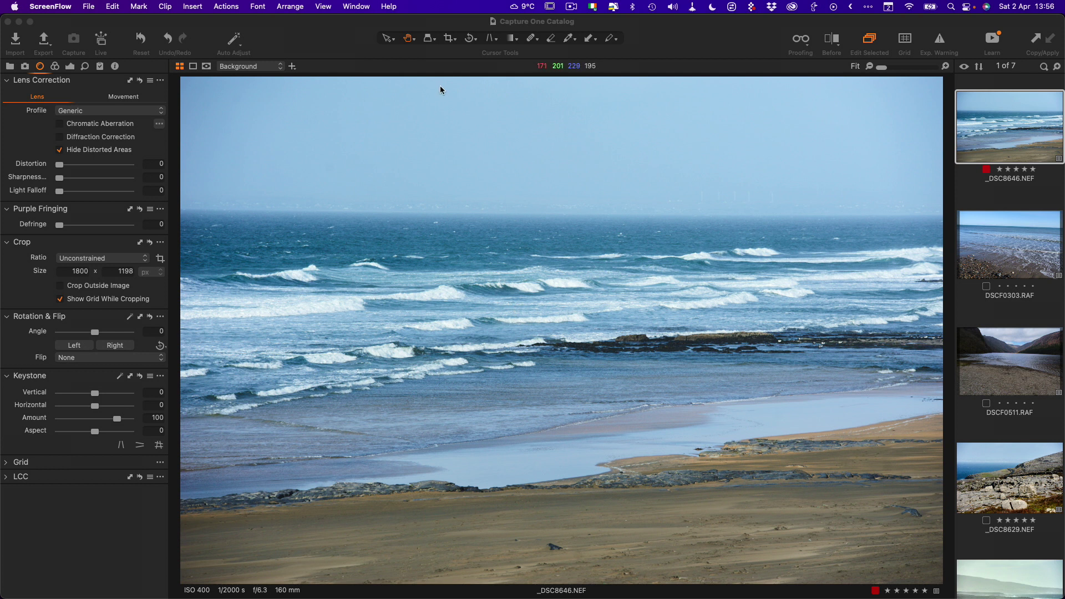
Step: Undo the rotation and crop on _DSC8646.NEF, restoring the full 1800 × 1200 frame at 0°
{"action": "left_click", "coordinate": [454, 43]}
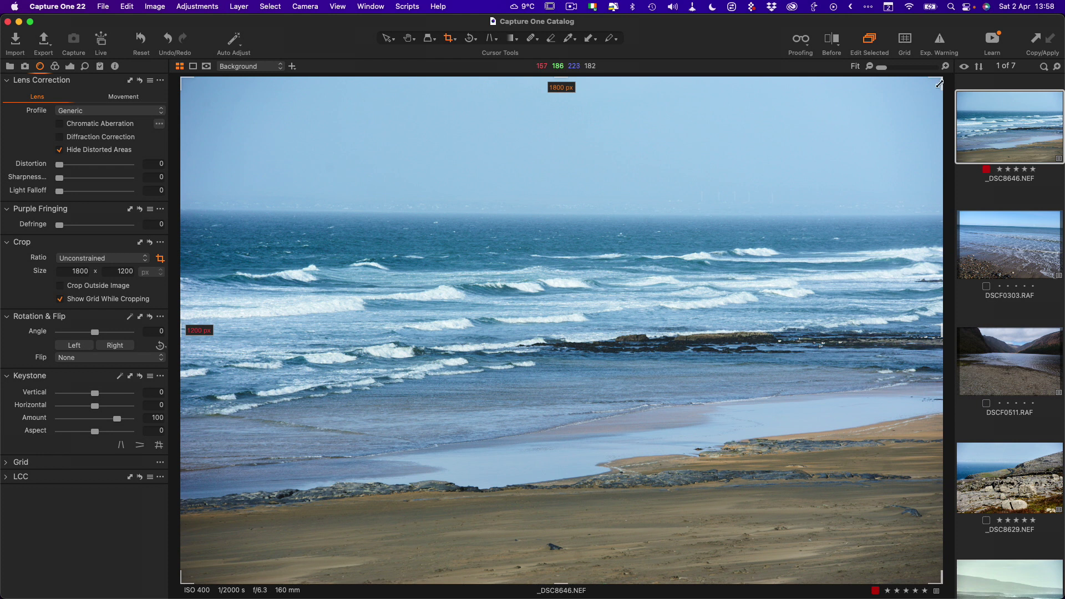
{"action": "left_click_drag", "start_coordinate": [942, 78], "coordinate": [917, 79]}
{"action": "key", "text": "super+z"}
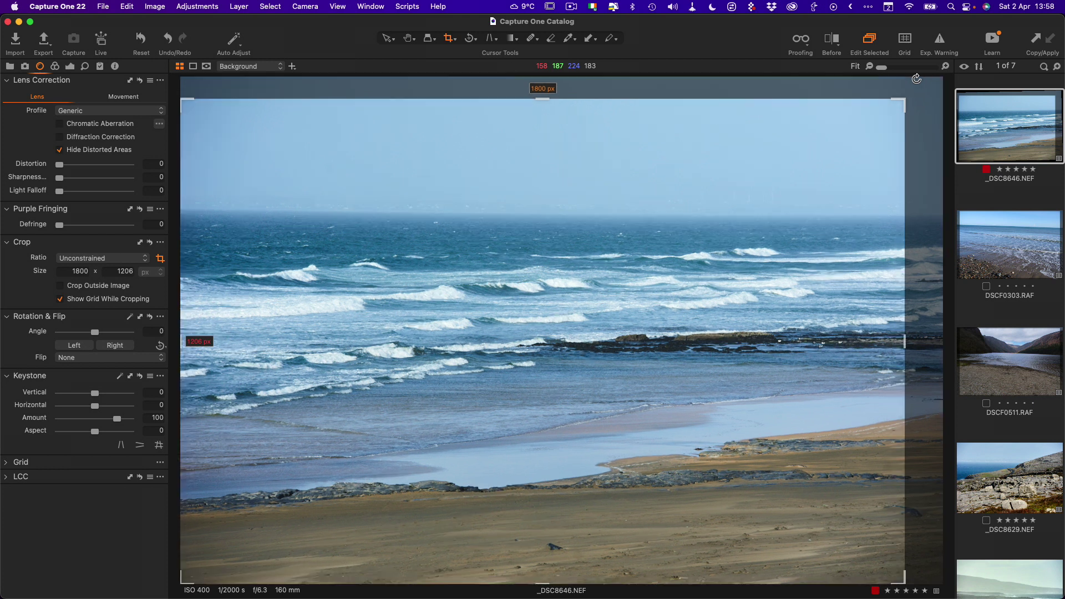
{"action": "key", "text": "super+z"}
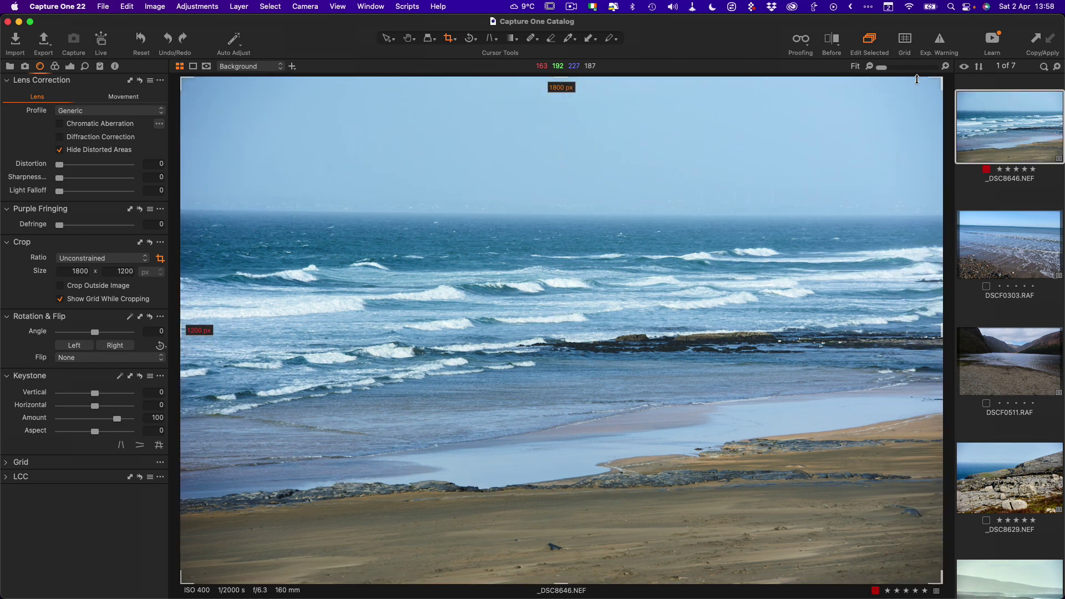
Step: Rotate _DSC8646.NEF to −0.59° while cropping to level the horizon, and apply the crop
{"action": "key", "text": "super"}
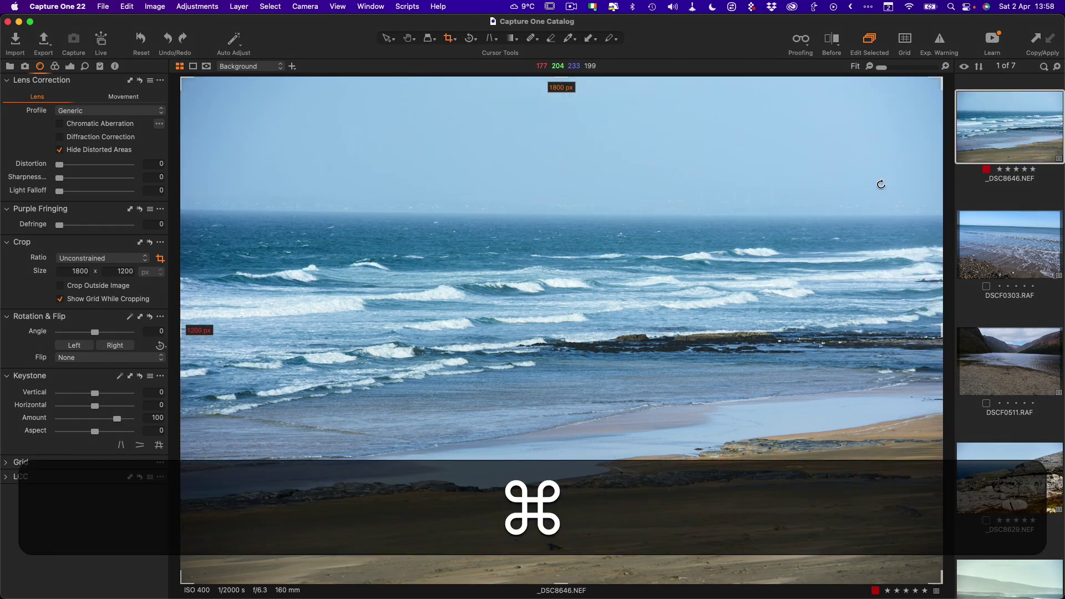
{"action": "left_click_drag", "start_coordinate": [916, 159], "coordinate": [918, 156]}
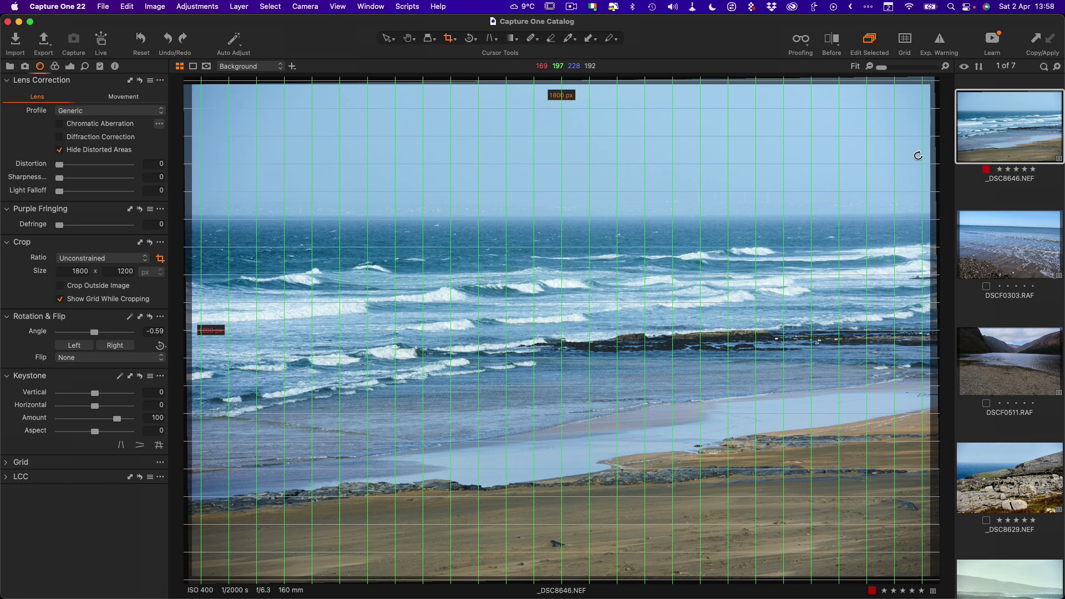
{"action": "left_click_drag", "start_coordinate": [919, 156], "coordinate": [919, 156]}
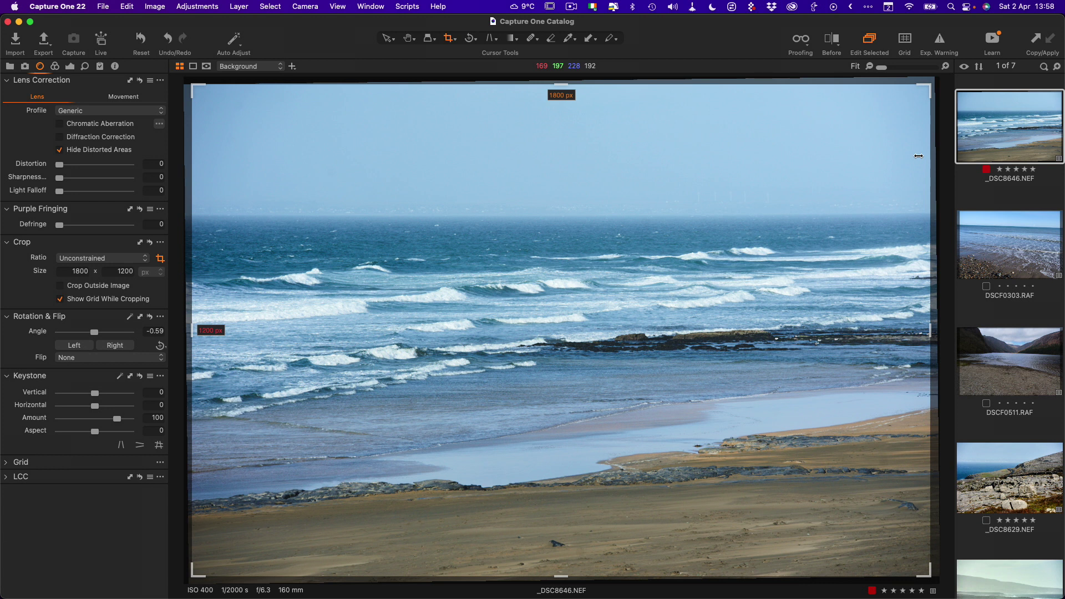
{"action": "key", "text": "h"}
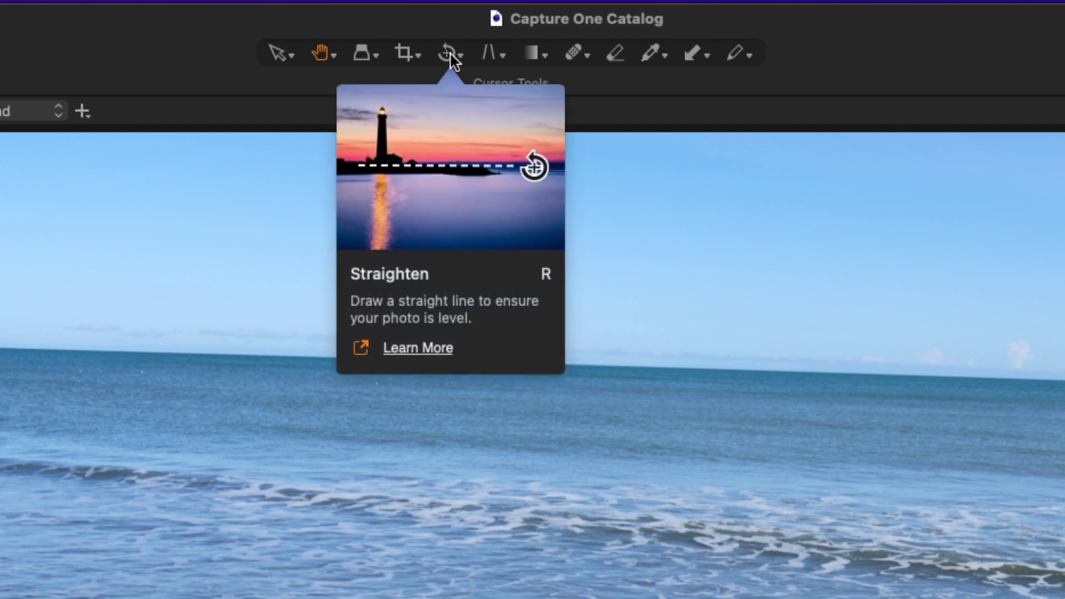
Step: Try a straightening line across the beach of DSCF0303.RAF and undo the wrong −7.02° result
{"action": "left_click", "coordinate": [450, 54]}
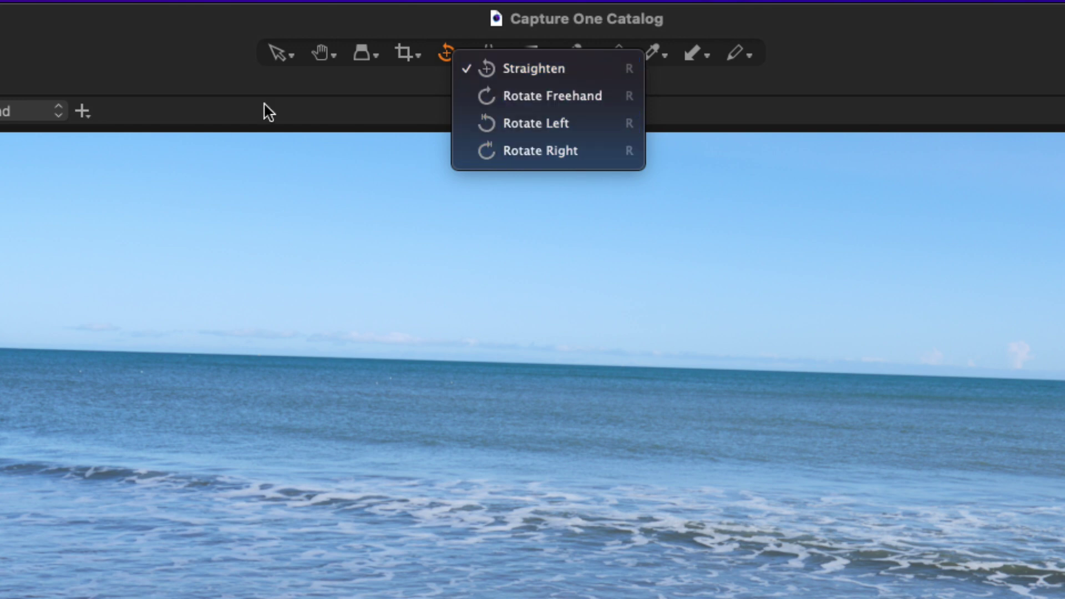
{"action": "key", "text": "h"}
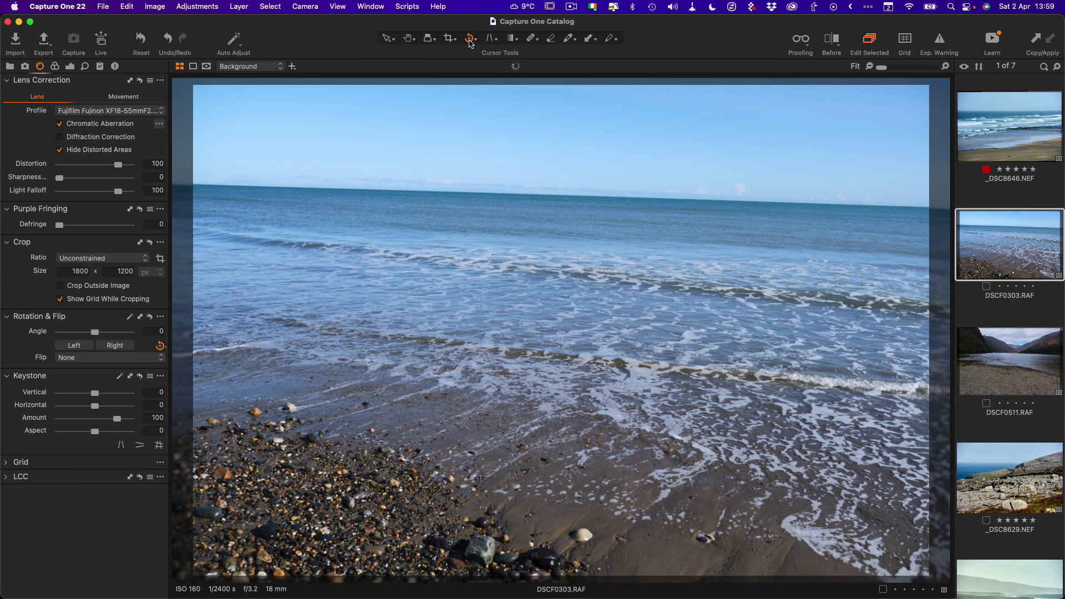
{"action": "left_click", "coordinate": [445, 55]}
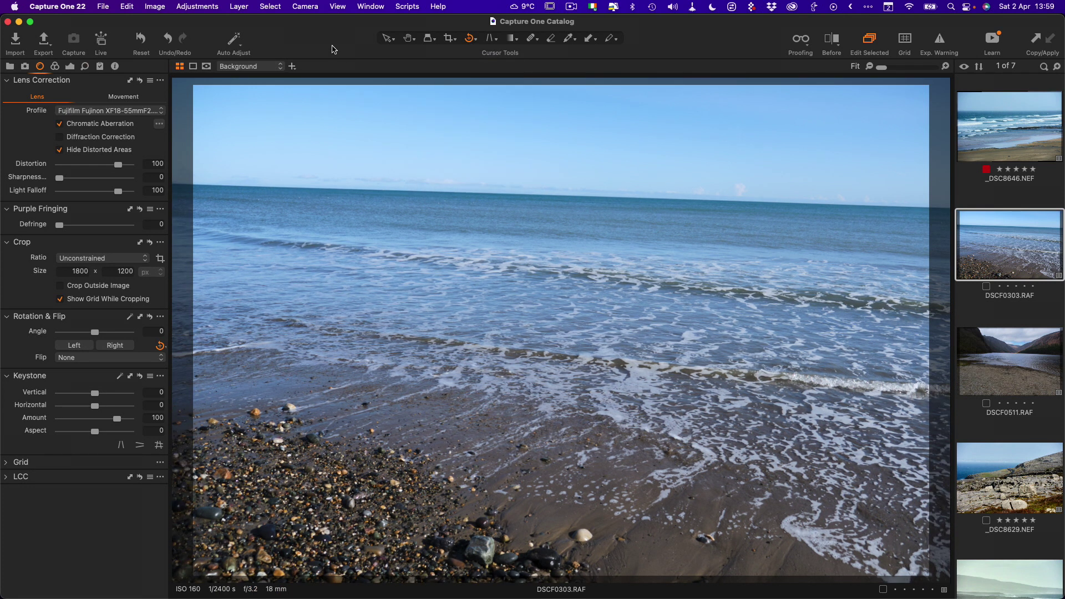
{"action": "mouse_move", "coordinate": [267, 155]}
{"action": "left_mouse_down"}
{"action": "mouse_move", "coordinate": [370, 300]}
{"action": "mouse_move", "coordinate": [459, 298]}
{"action": "mouse_move", "coordinate": [399, 135]}
{"action": "mouse_move", "coordinate": [711, 105]}
{"action": "mouse_move", "coordinate": [676, 134]}
{"action": "mouse_move", "coordinate": [511, 183]}
{"action": "mouse_move", "coordinate": [584, 171]}
{"action": "left_mouse_up"}
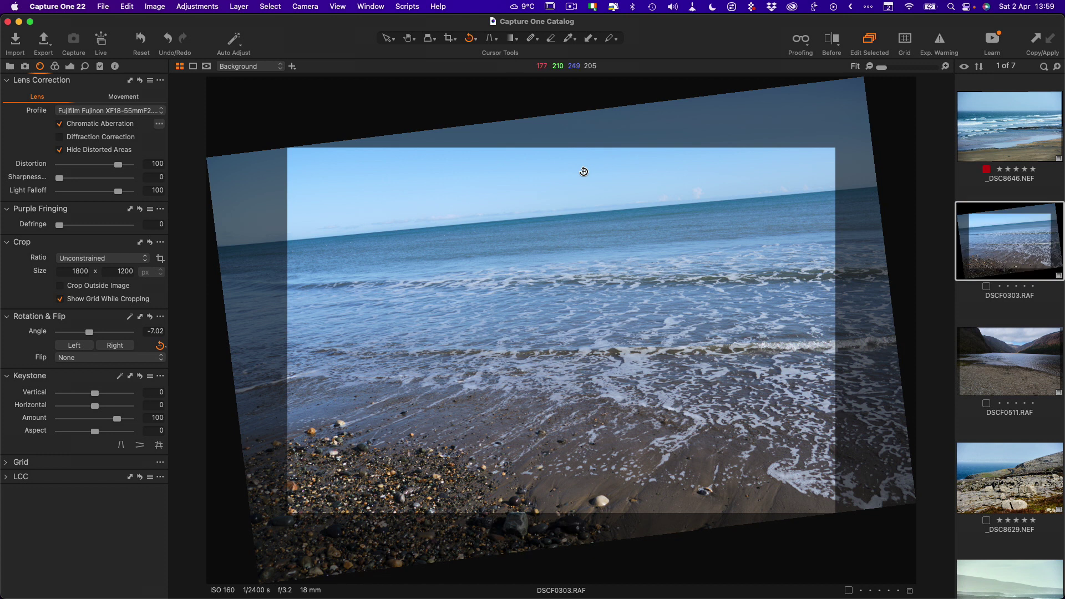
{"action": "key", "text": "super+z"}
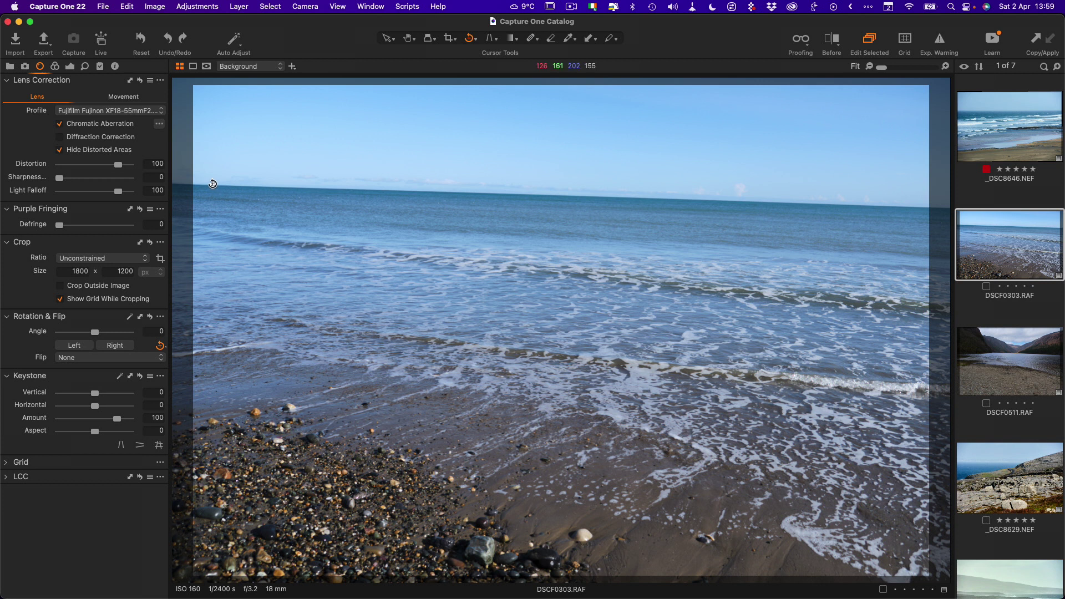
Step: Straighten along the sea horizon, leveling DSCF0303.RAF at about −1.73°
{"action": "left_click_drag", "start_coordinate": [213, 185], "coordinate": [920, 206]}
{"action": "left_click_drag", "start_coordinate": [919, 207], "coordinate": [919, 207]}
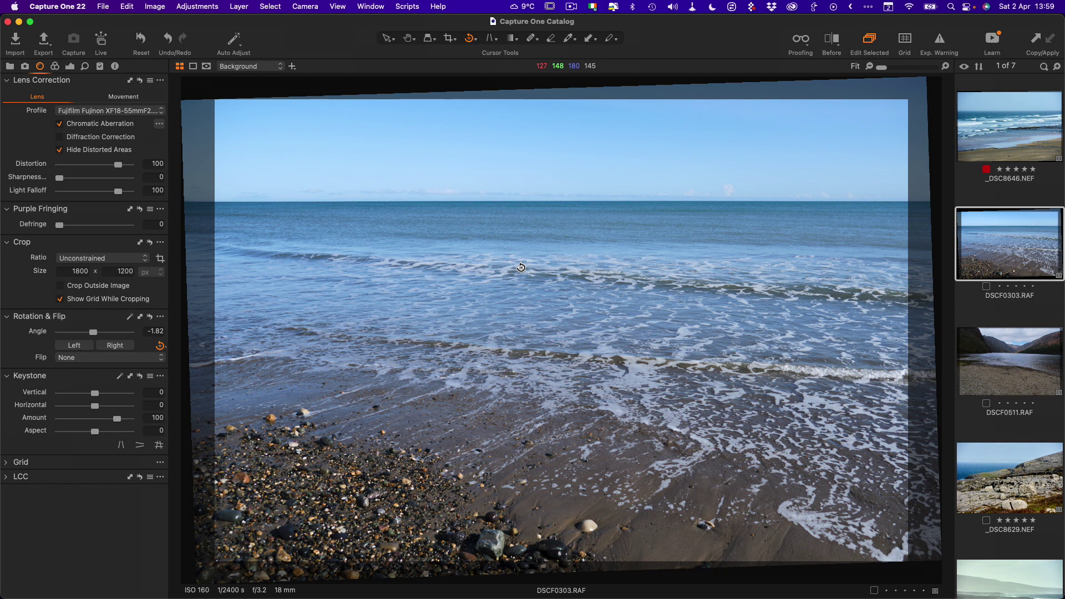
{"action": "left_click", "coordinate": [408, 40]}
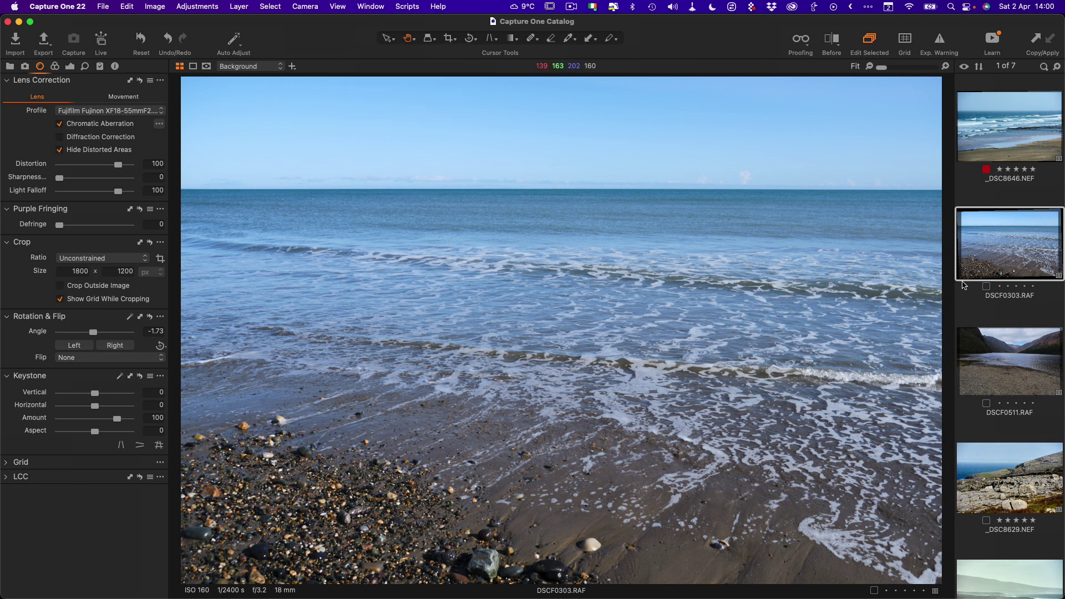
Step: Select the green coastal photo _DSC8642 in the filmstrip
{"action": "left_click", "coordinate": [996, 466]}
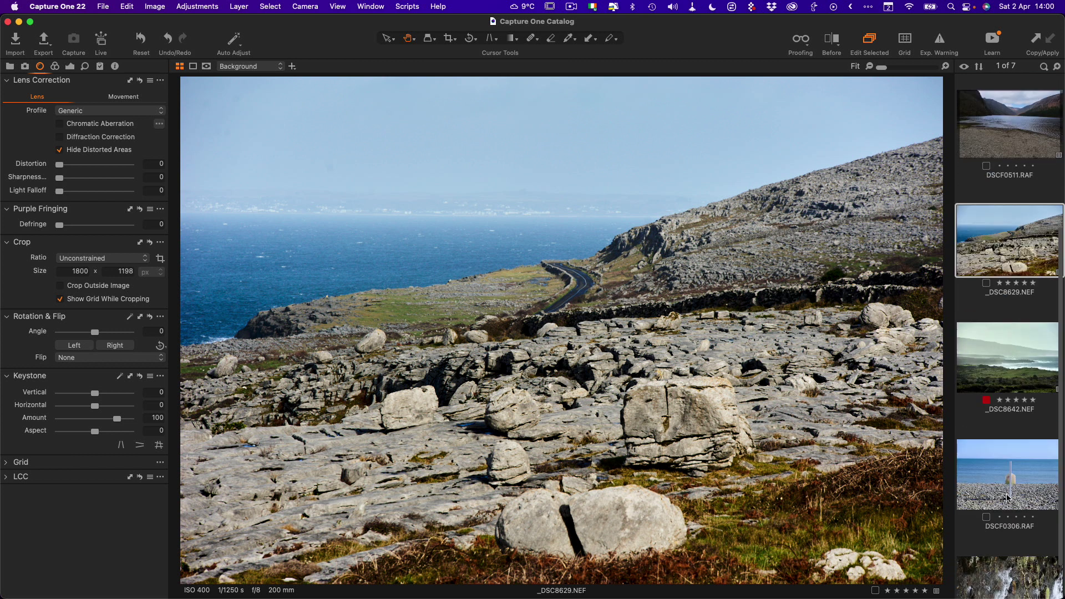
{"action": "scroll", "coordinate": [1009, 516], "scroll_direction": "down", "scroll_amount": 4}
{"action": "left_click", "coordinate": [1032, 358]}
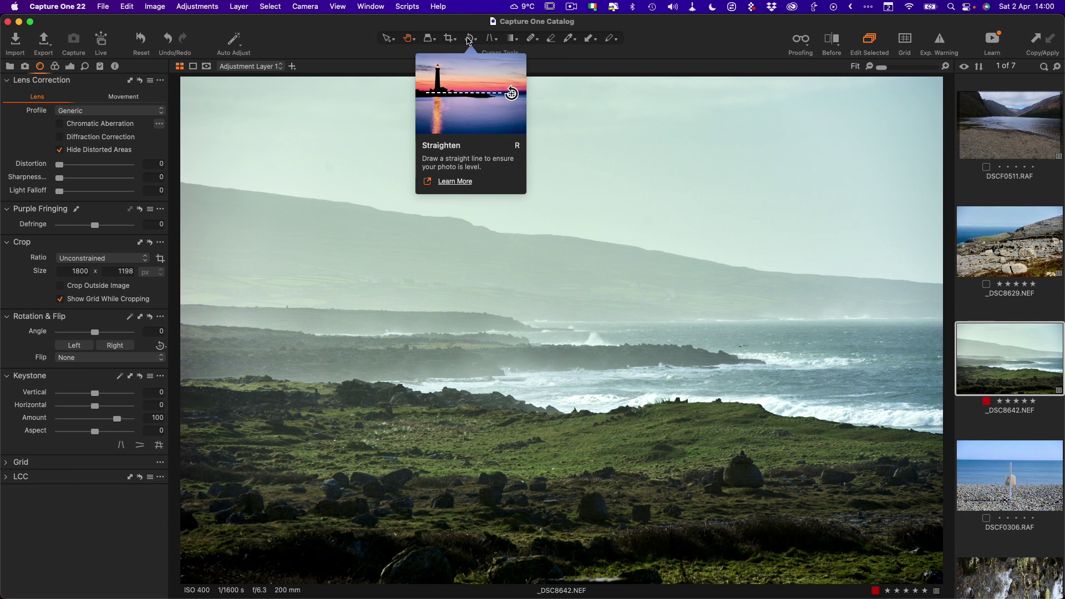
Step: Rotate _DSC8642 freehand by 0.57° so the sea sits level
{"action": "left_click", "coordinate": [470, 39]}
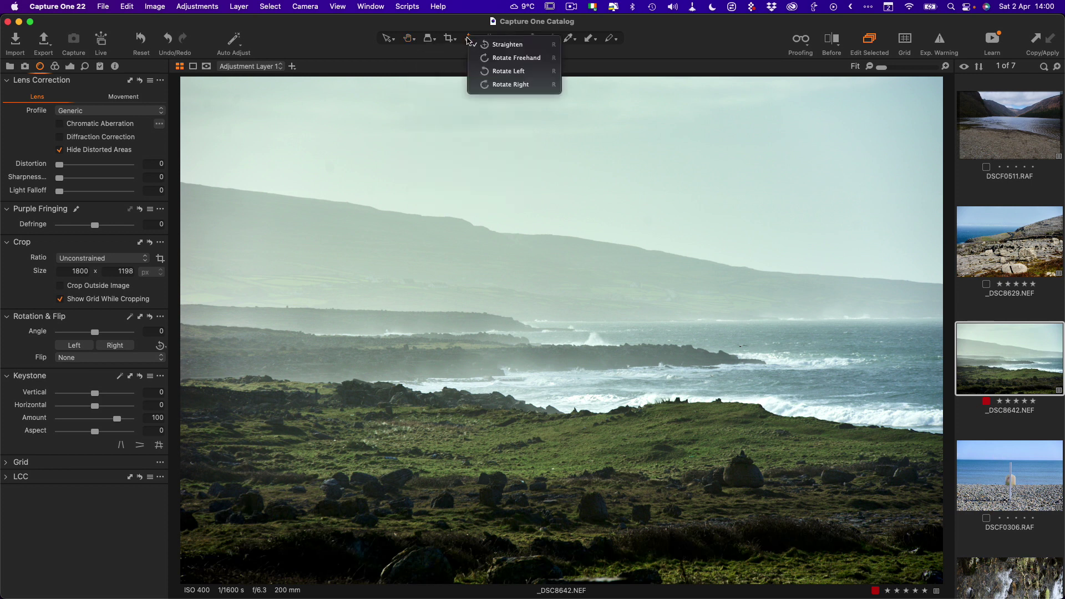
{"action": "left_click", "coordinate": [505, 57]}
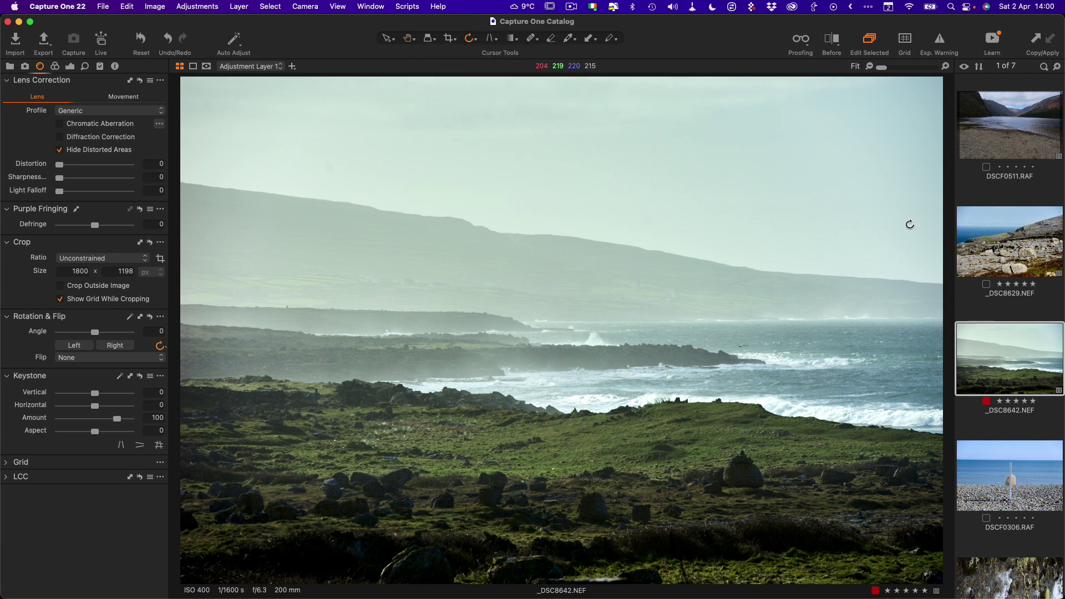
{"action": "left_click_drag", "start_coordinate": [910, 224], "coordinate": [911, 228]}
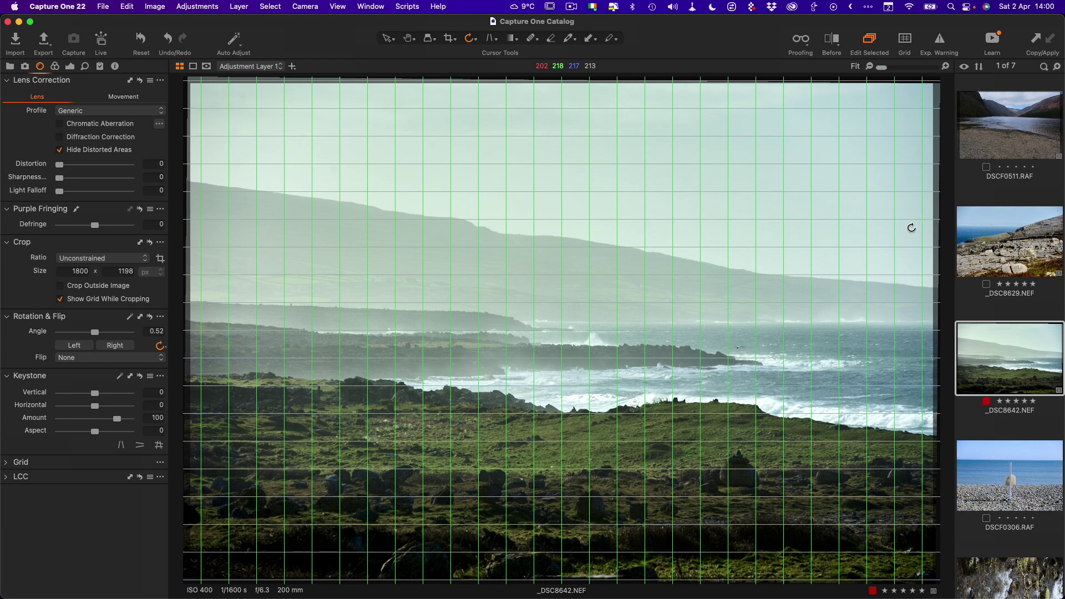
{"action": "left_click_drag", "start_coordinate": [912, 227], "coordinate": [912, 227]}
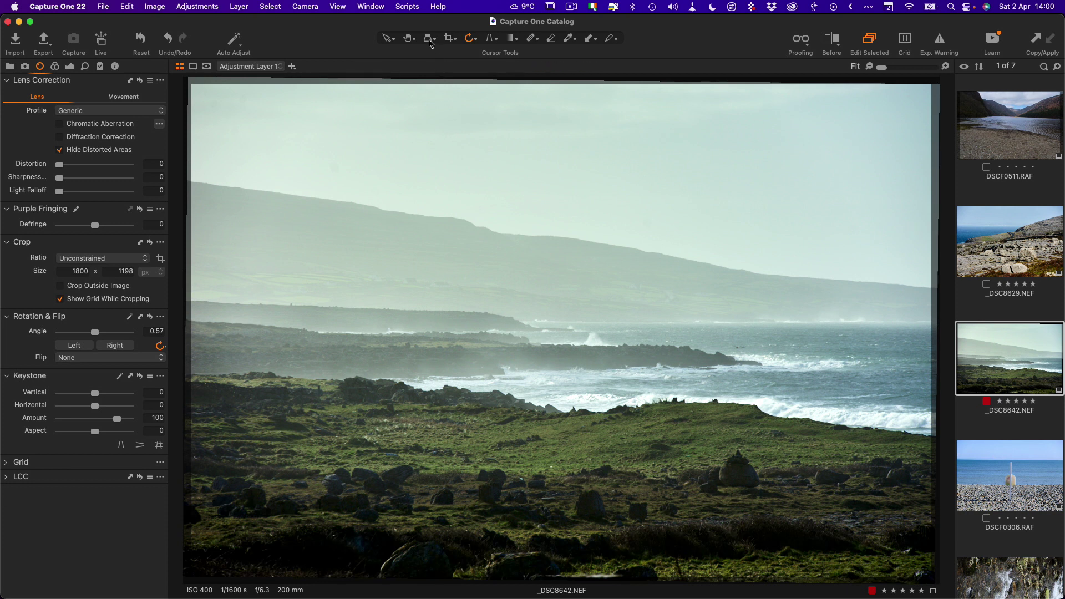
{"action": "left_click", "coordinate": [408, 39]}
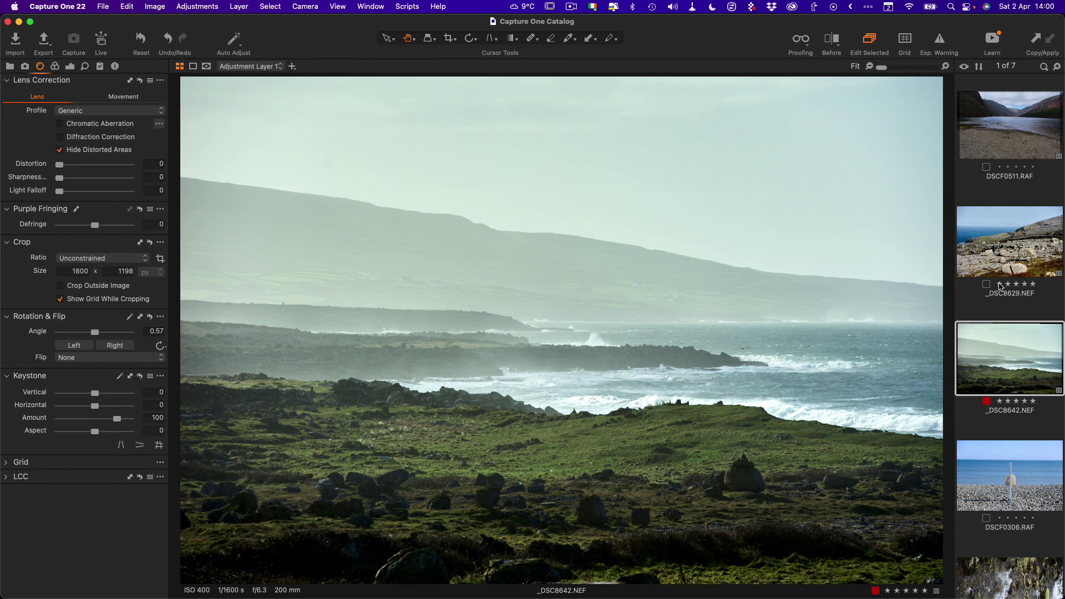
{"action": "scroll", "coordinate": [1003, 288], "scroll_direction": "down", "scroll_amount": 2}
Step: Load the sideways waterfall photo DSCF0491.RAF from the filmstrip
{"action": "left_click", "coordinate": [1002, 536]}
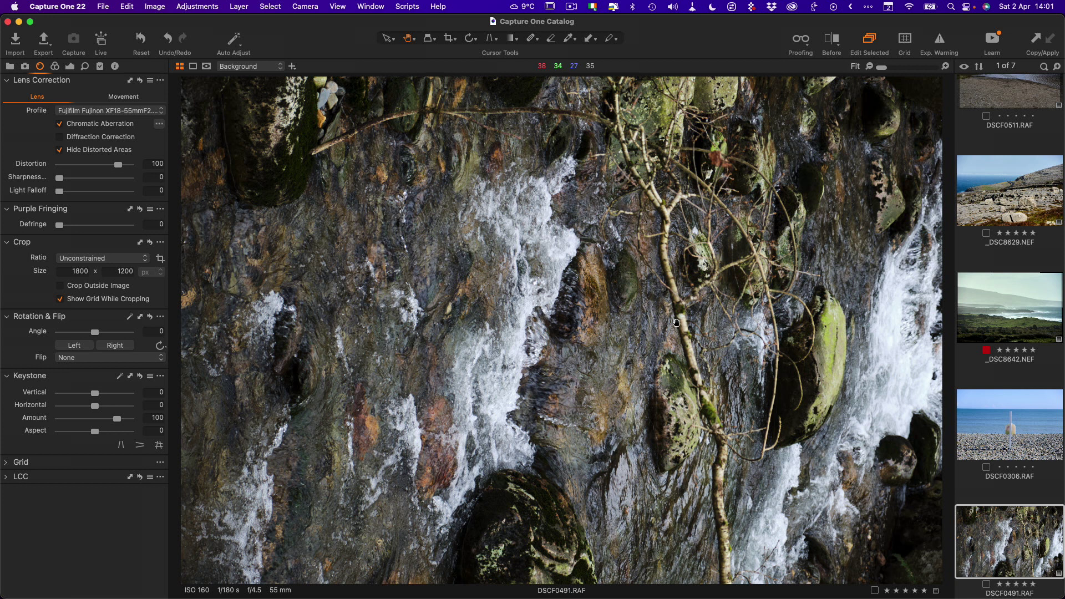
Step: Turn DSCF0491 by quarter-turns with the Rotate Right tool until it stands upright in portrait
{"action": "left_click", "coordinate": [472, 38]}
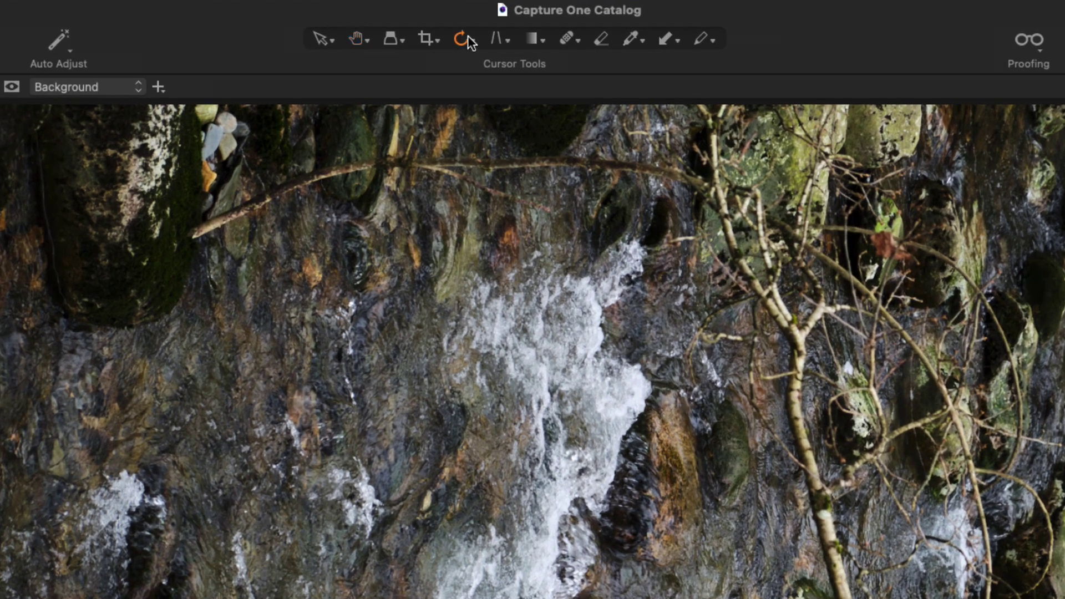
{"action": "left_click", "coordinate": [468, 36]}
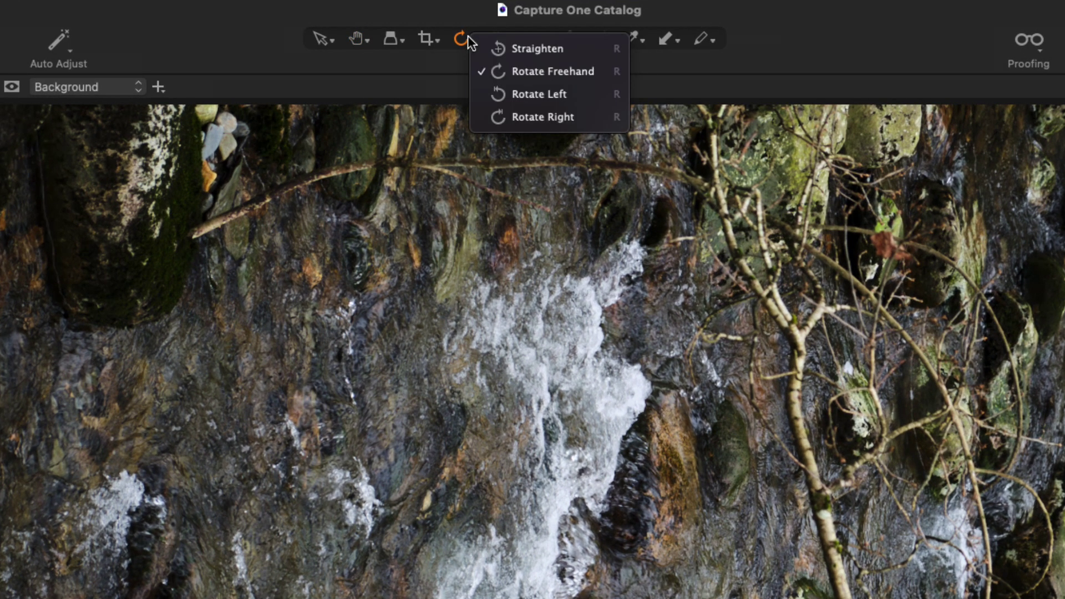
{"action": "left_click", "coordinate": [576, 117]}
{"action": "left_click", "coordinate": [803, 348]}
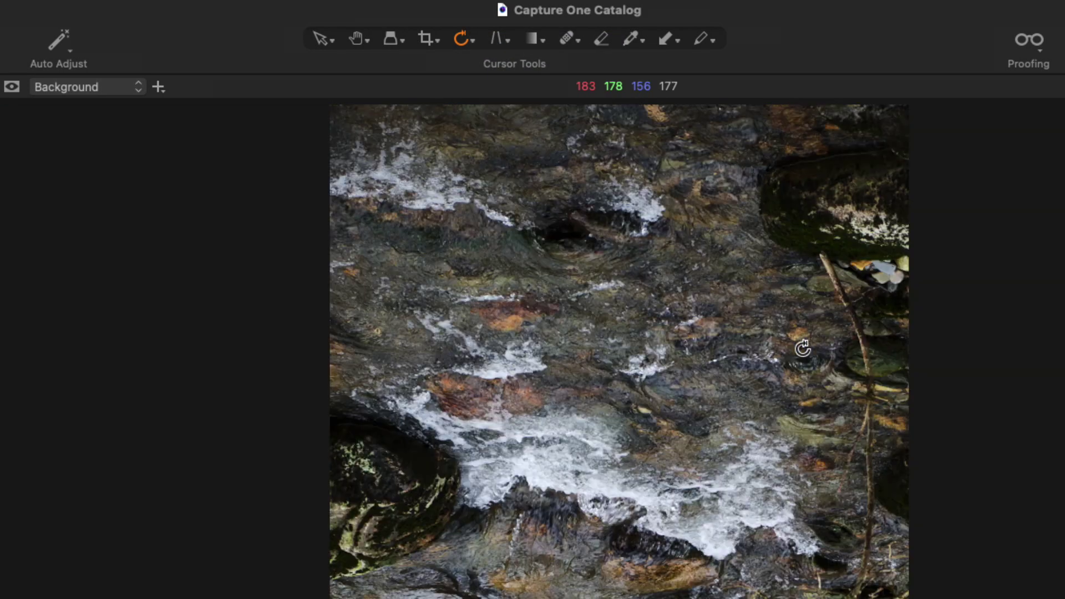
{"action": "left_click", "coordinate": [803, 348]}
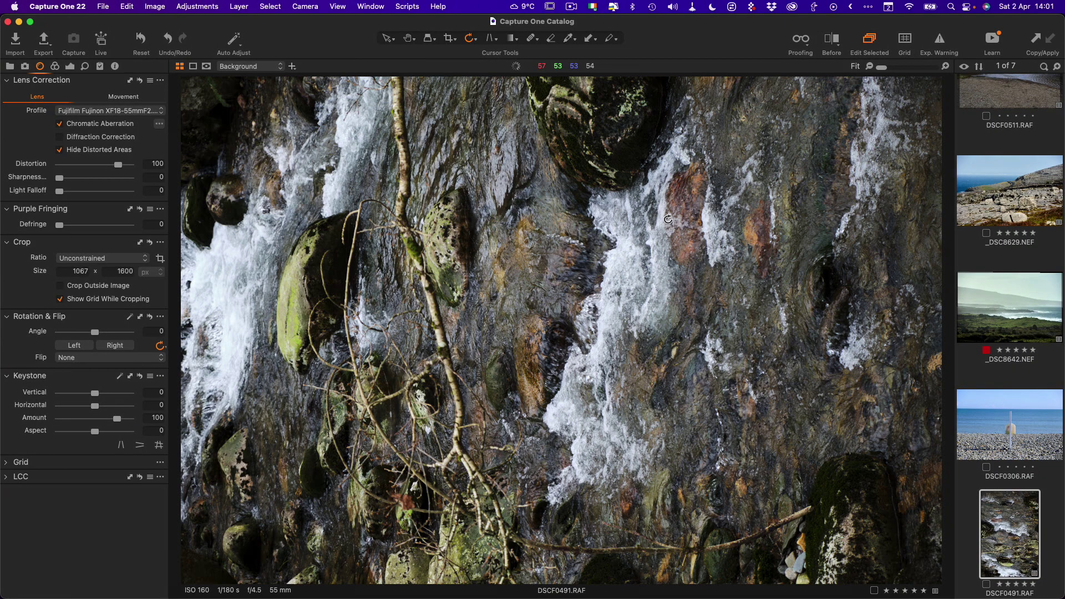
{"action": "left_click", "coordinate": [668, 219]}
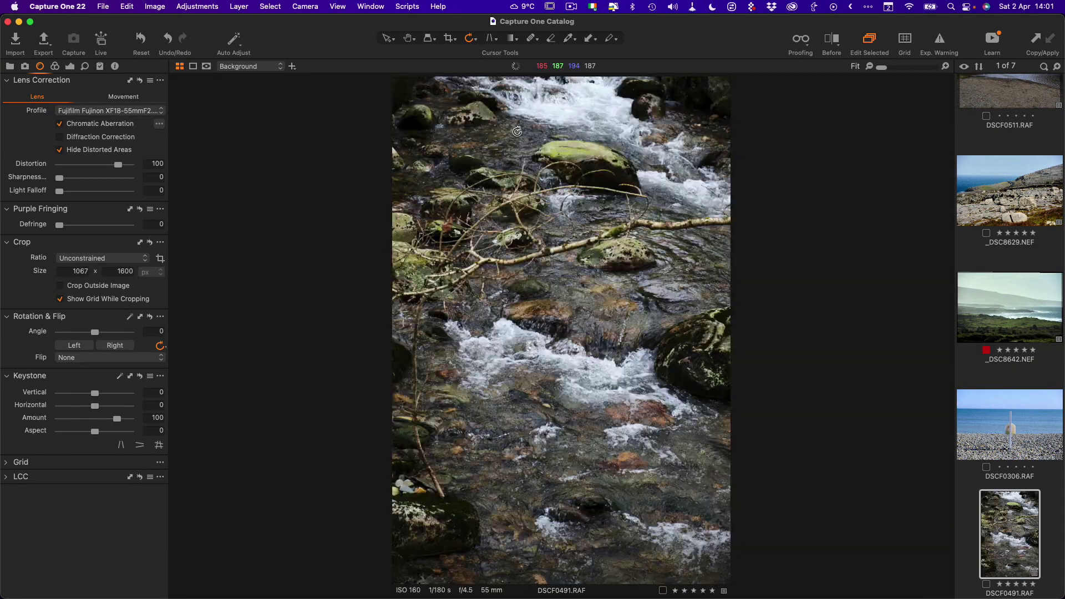
Step: Rotate the waterfall photo a quarter-turn left with ⌥⌘L, then back right with ⌥⌘R
{"action": "left_click", "coordinate": [471, 38]}
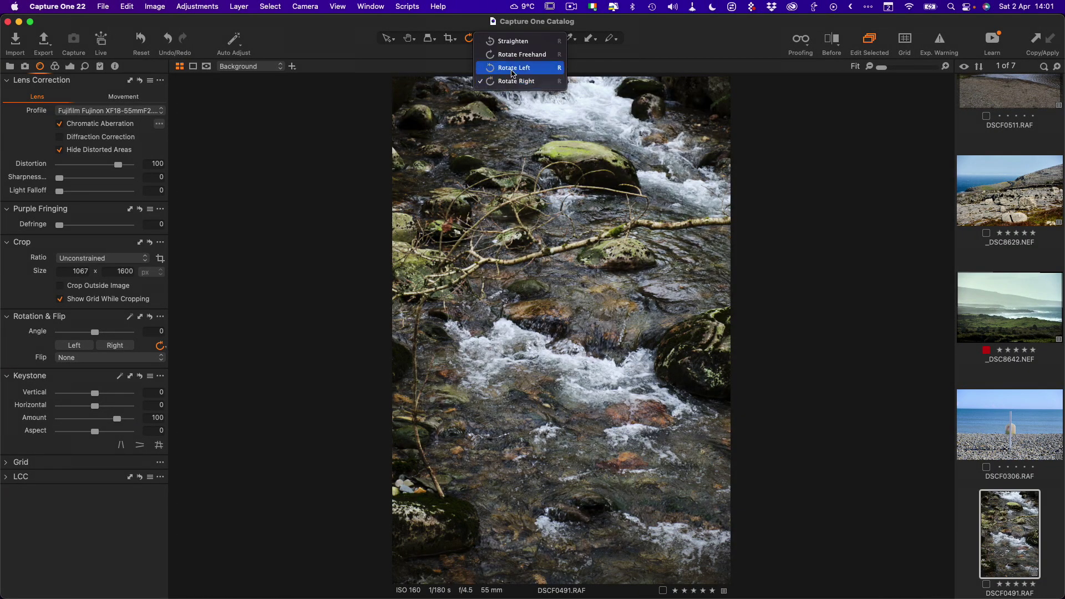
{"action": "left_click", "coordinate": [512, 69]}
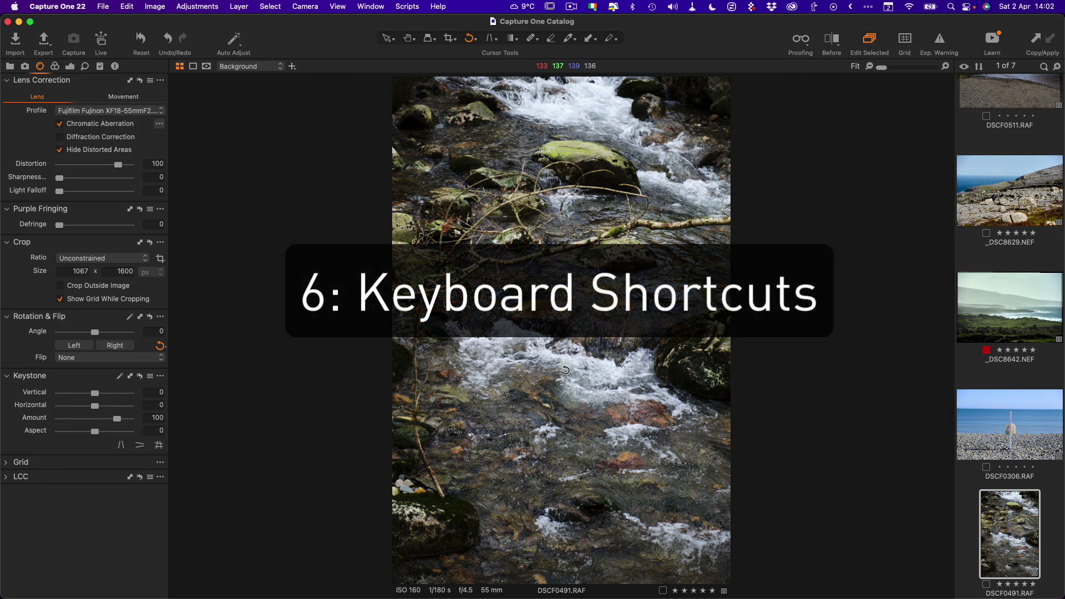
{"action": "key", "text": "alt+super+l"}
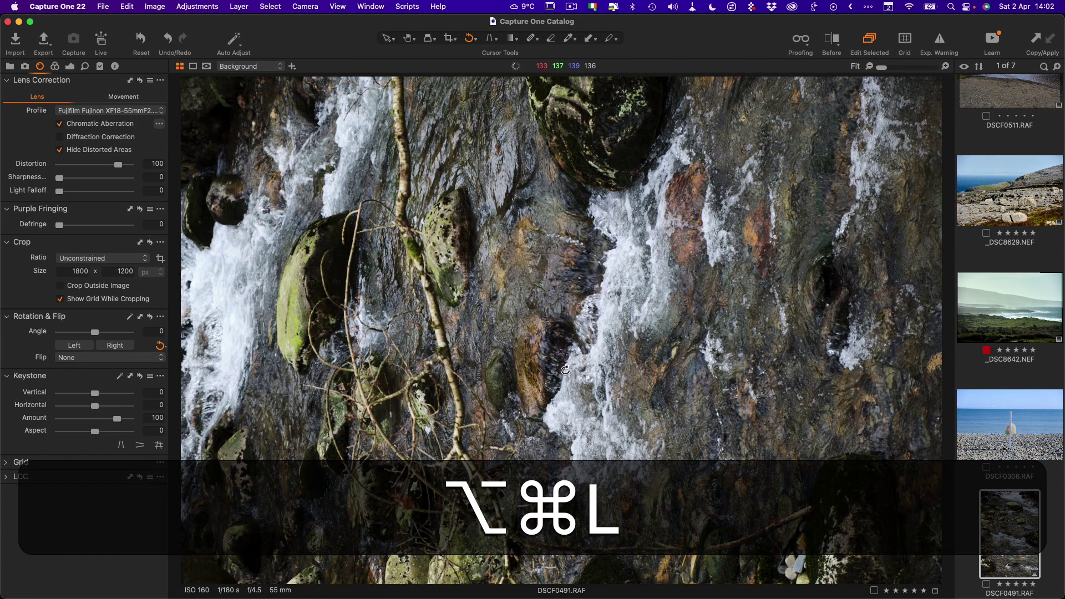
{"action": "key", "text": "alt+super+r"}
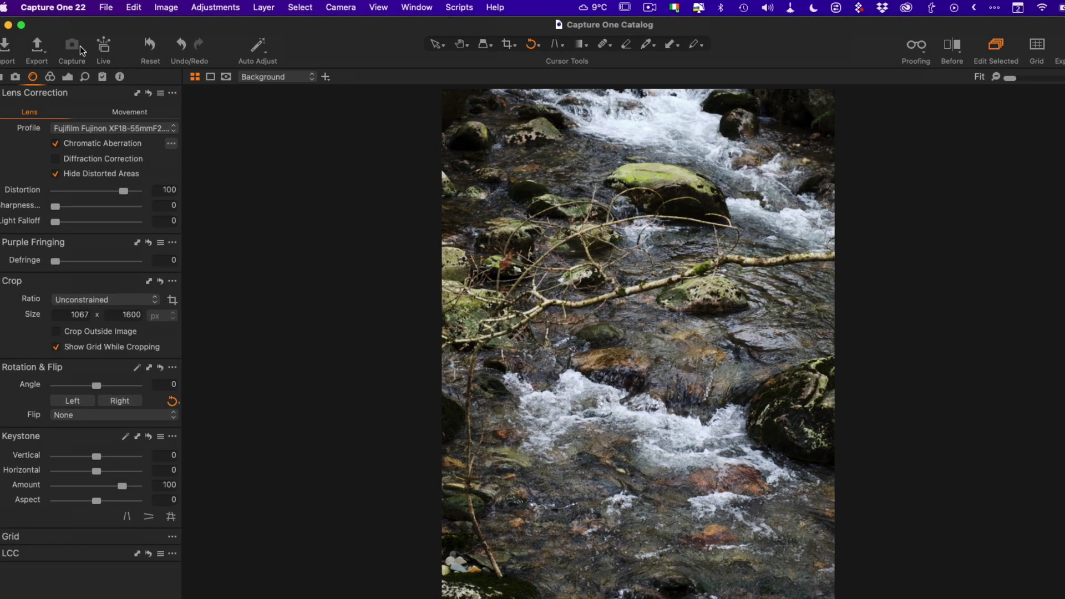
Step: Create a new keyboard shortcut set with a custom name in Edit Keyboard Shortcuts
{"action": "left_click", "coordinate": [127, 6]}
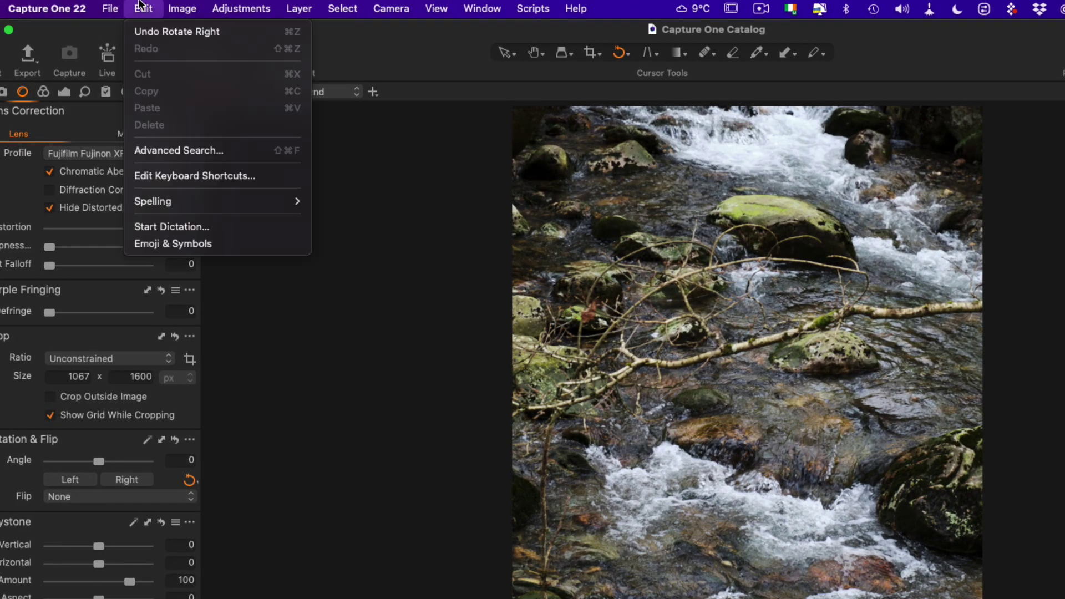
{"action": "left_click", "coordinate": [194, 175]}
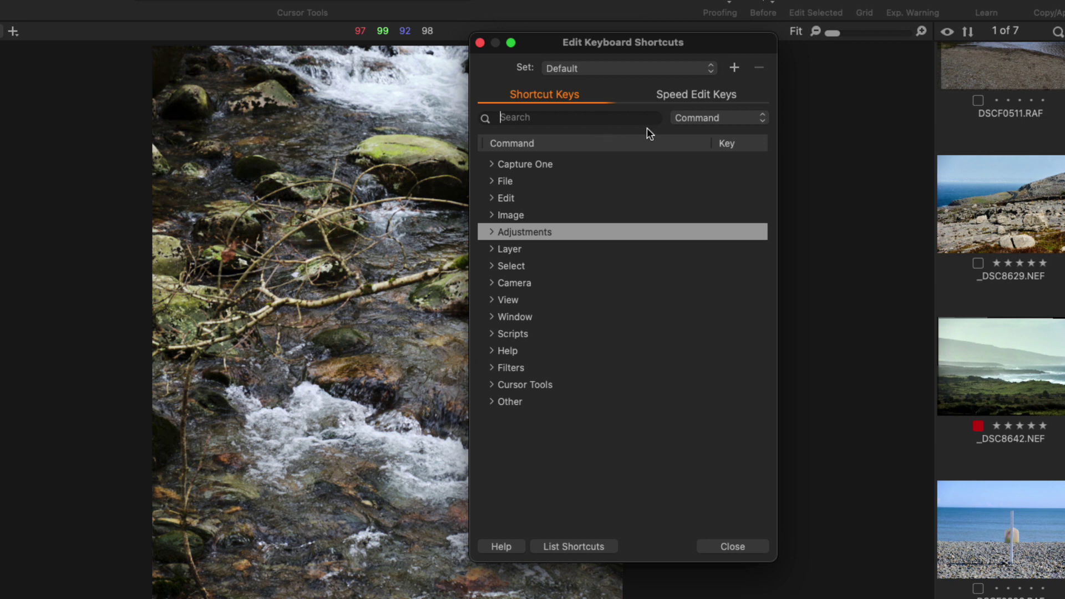
{"action": "left_click", "coordinate": [608, 69]}
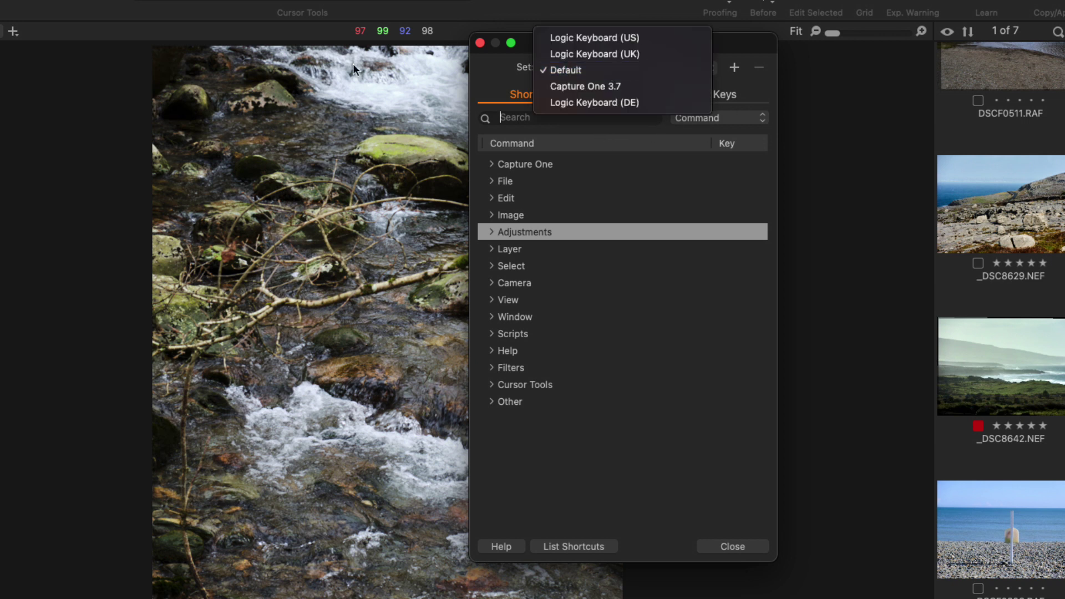
{"action": "key", "text": "Escape"}
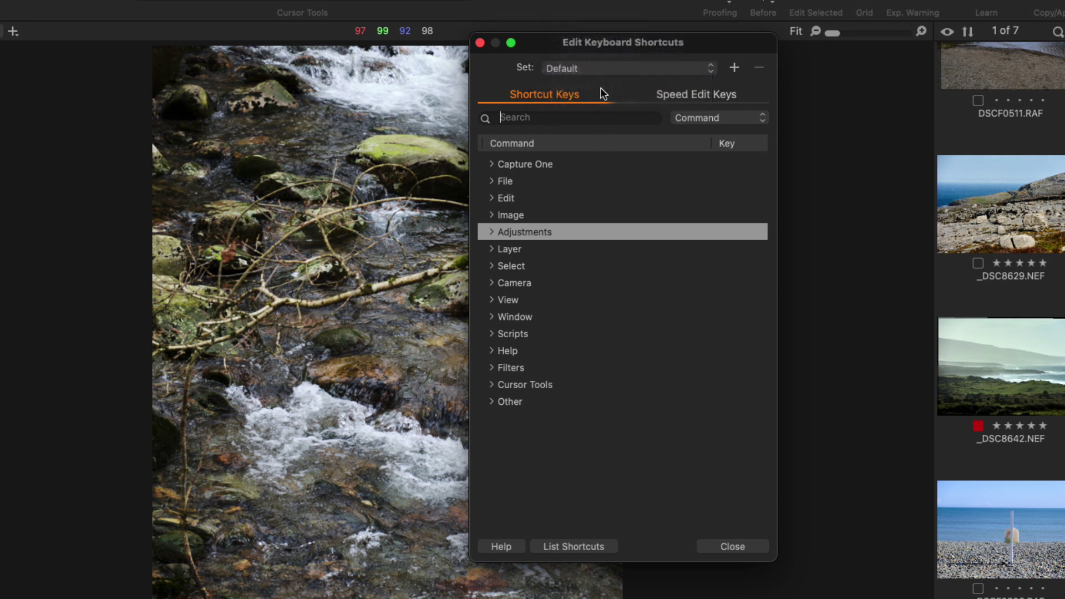
{"action": "left_click", "coordinate": [734, 68]}
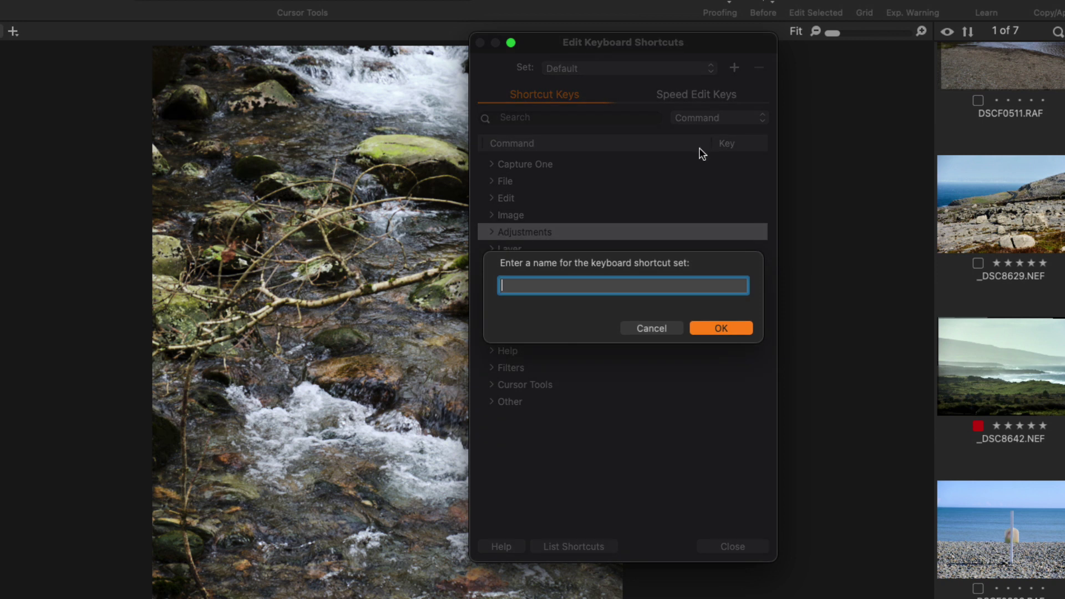
{"action": "type", "text": "Thomas 1"}
{"action": "key", "text": "Return"}
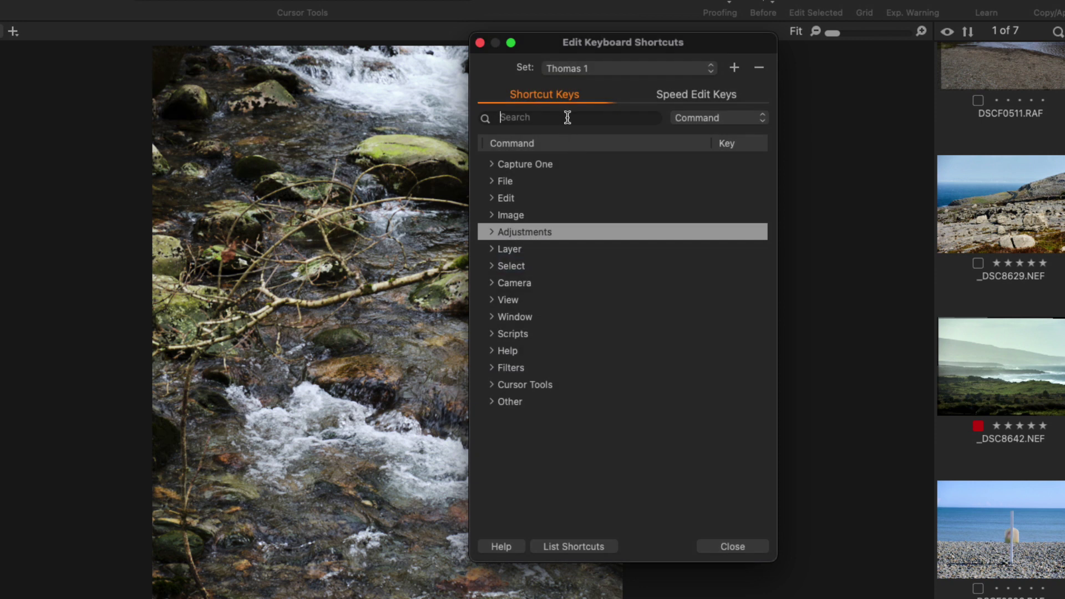
Step: Assign ⌘[ to Rotate Left and ⌘] to Rotate Right in the new set
{"action": "type", "text": "left"}
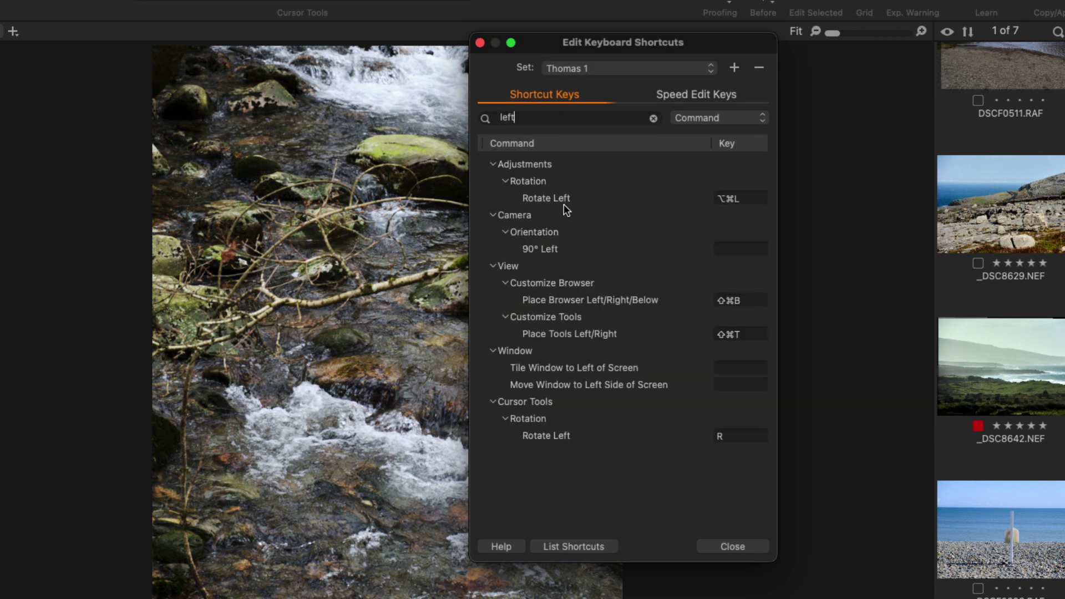
{"action": "left_click", "coordinate": [563, 198]}
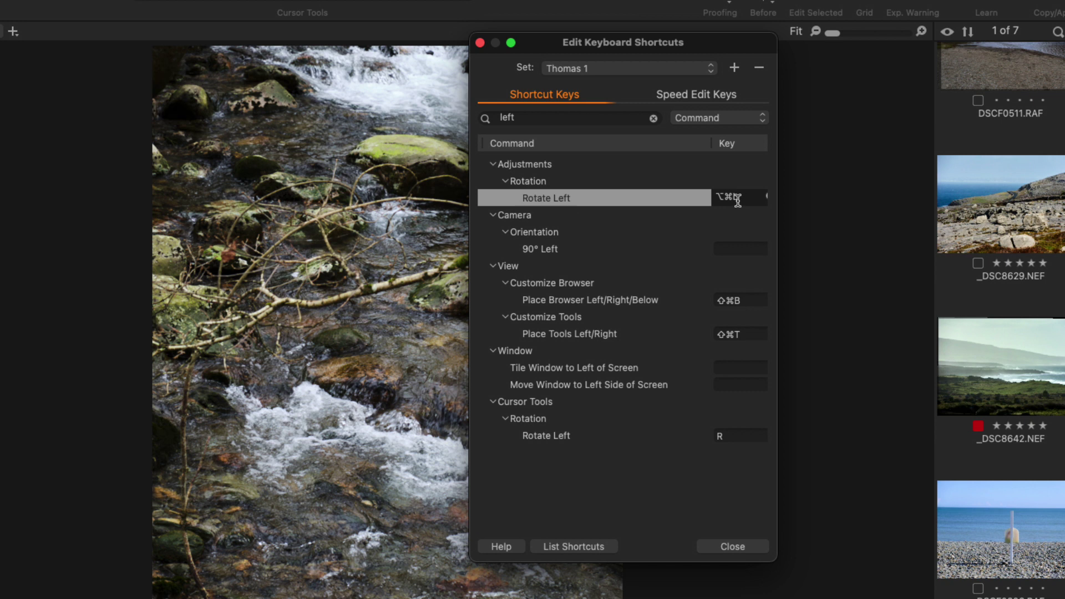
{"action": "key", "text": "super+bracketleft"}
{"action": "left_click", "coordinate": [606, 119]}
{"action": "key", "text": "super+a"}
{"action": "key", "text": "BackSpace"}
{"action": "type", "text": "ri"}
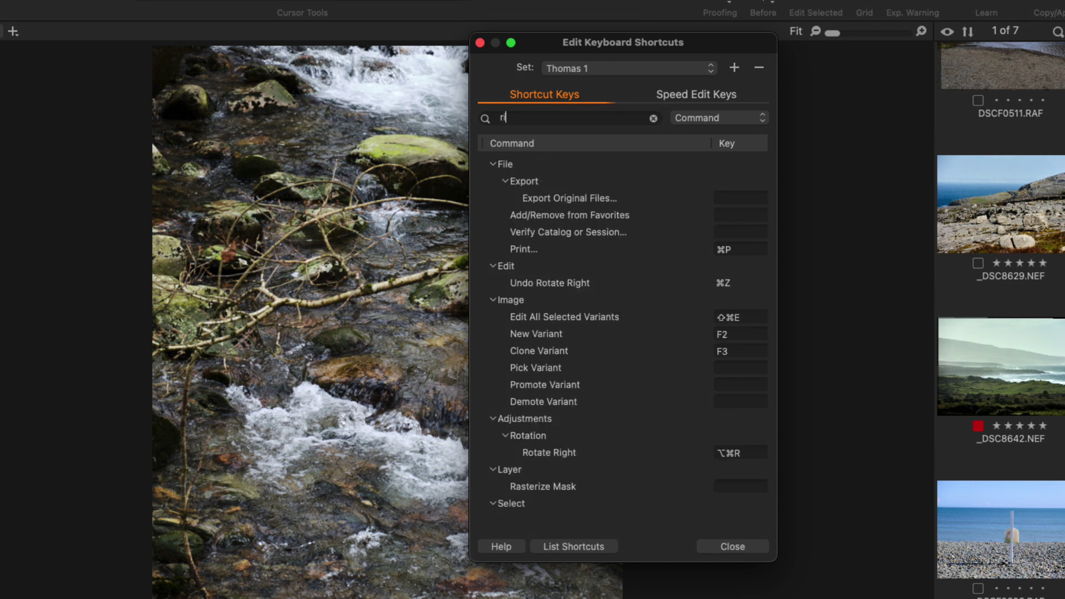
{"action": "type", "text": "ght"}
{"action": "left_click", "coordinate": [574, 228]}
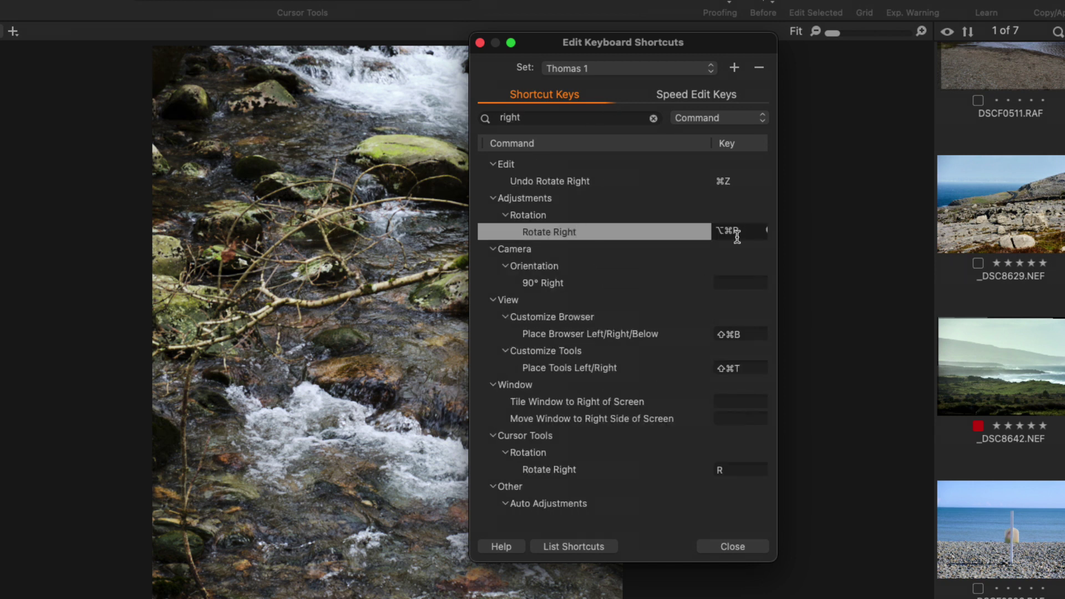
{"action": "key", "text": "super+bracketright"}
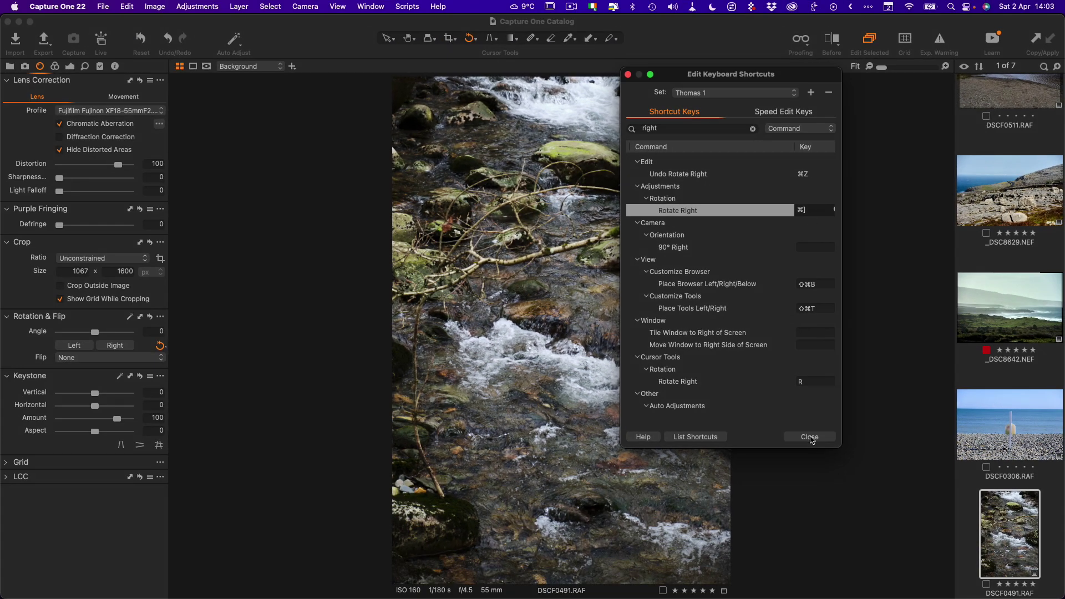
Step: Close the shortcut editor and rotate the waterfall photo left with ⌘[, then back with ⌘]
{"action": "left_click", "coordinate": [810, 438]}
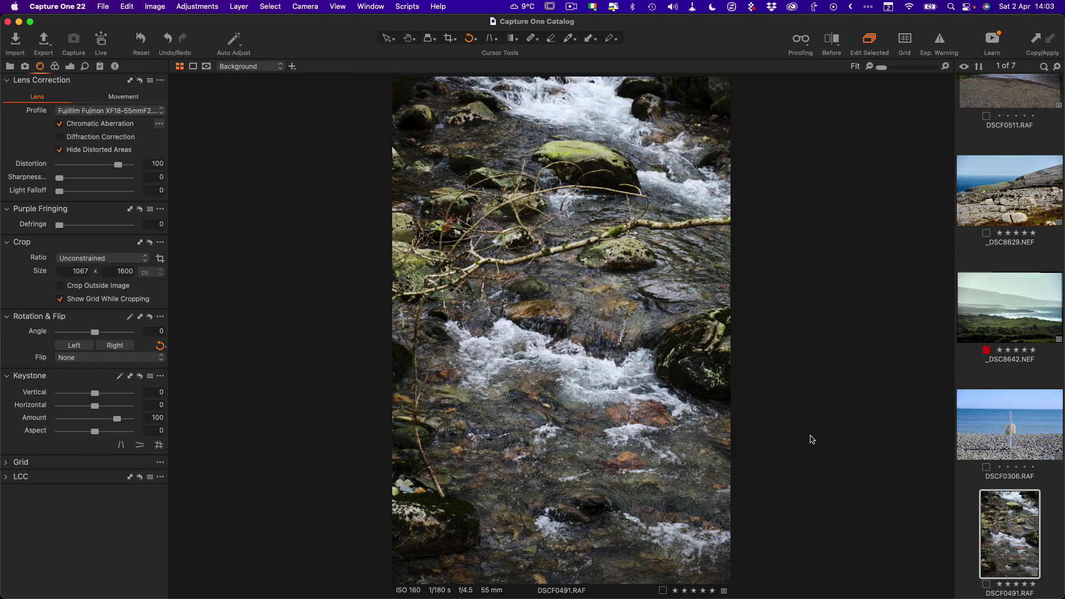
{"action": "key", "text": "super+bracketleft"}
{"action": "key", "text": "super+bracketright"}
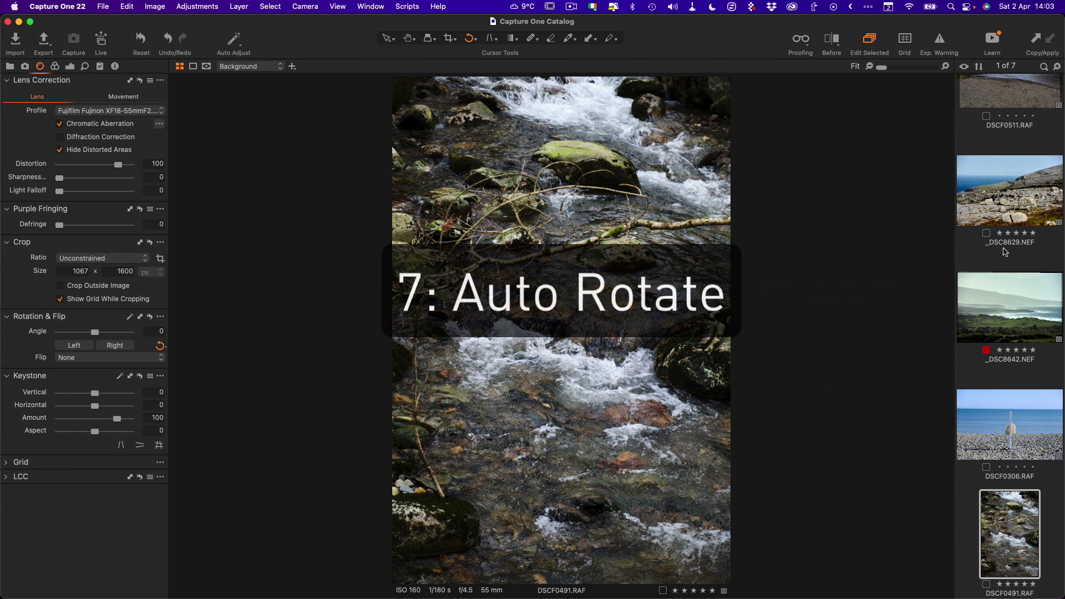
{"action": "scroll", "coordinate": [999, 324], "scroll_direction": "up", "scroll_amount": 5}
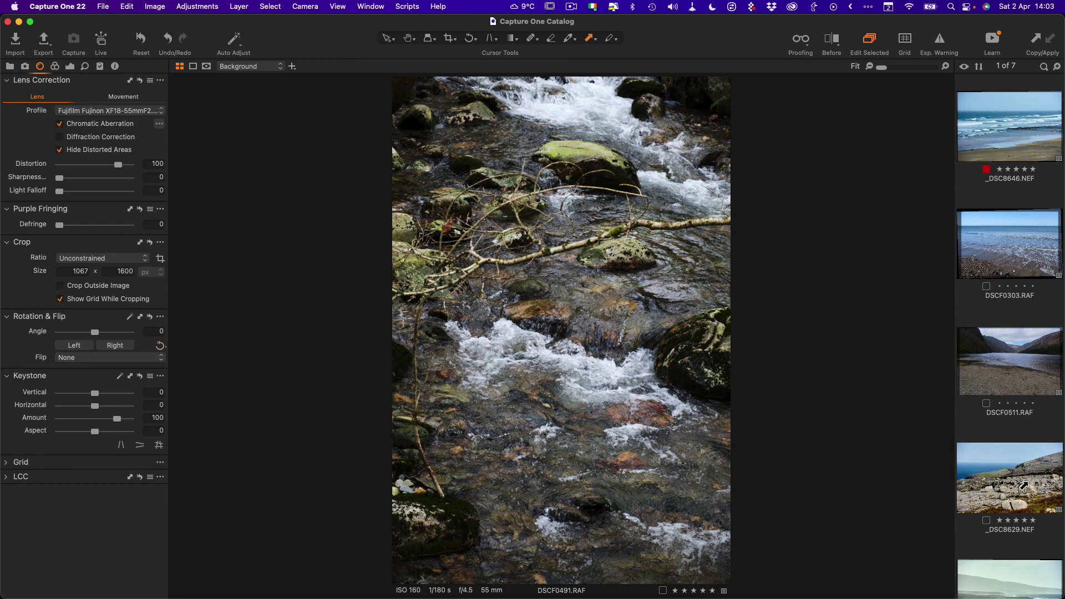
{"action": "key", "text": "w"}
Step: Select DSCF0303.RAF, reset its rotation, and auto-adjust it to a −3.27° angle
{"action": "left_click", "coordinate": [409, 39]}
{"action": "scroll", "coordinate": [1005, 527], "scroll_direction": "down", "scroll_amount": 5}
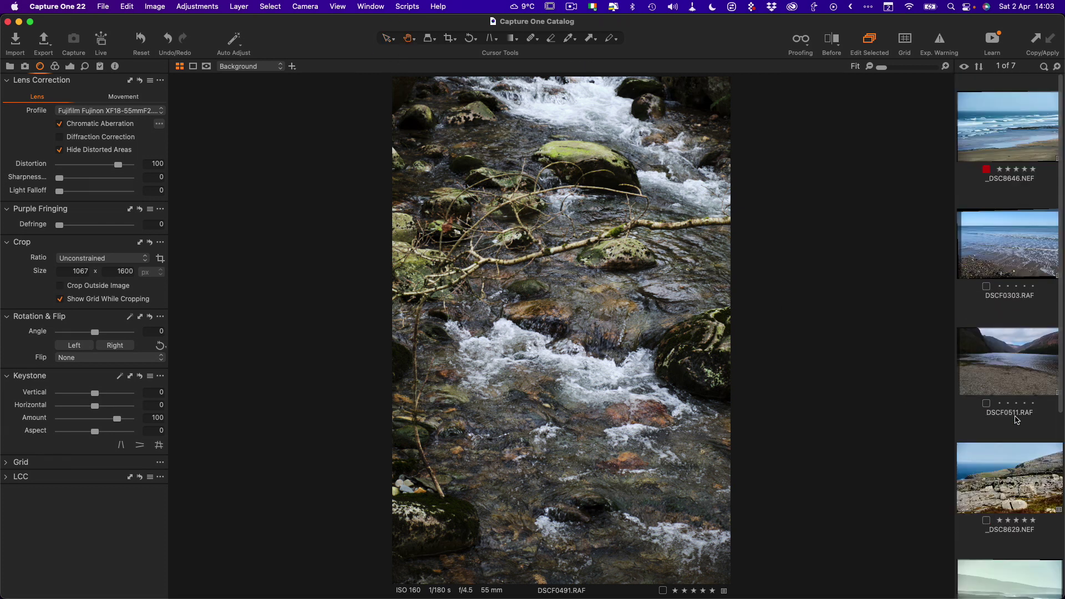
{"action": "scroll", "coordinate": [1015, 420], "scroll_direction": "up", "scroll_amount": 2}
{"action": "scroll", "coordinate": [1007, 533], "scroll_direction": "up", "scroll_amount": 2}
{"action": "scroll", "coordinate": [999, 501], "scroll_direction": "up", "scroll_amount": 3}
{"action": "left_click", "coordinate": [1024, 230]}
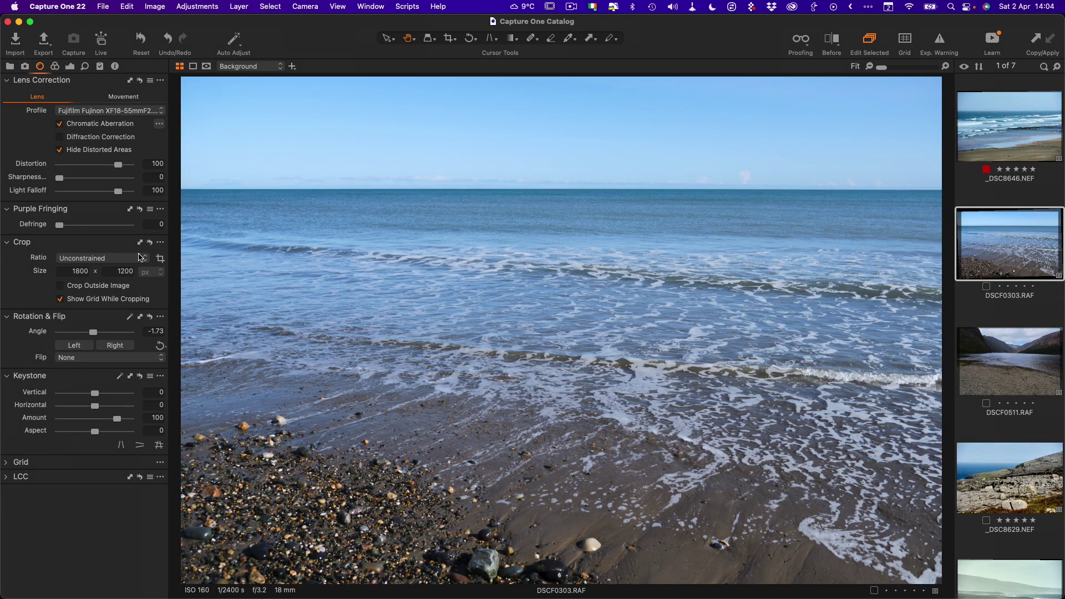
{"action": "left_click", "coordinate": [149, 317]}
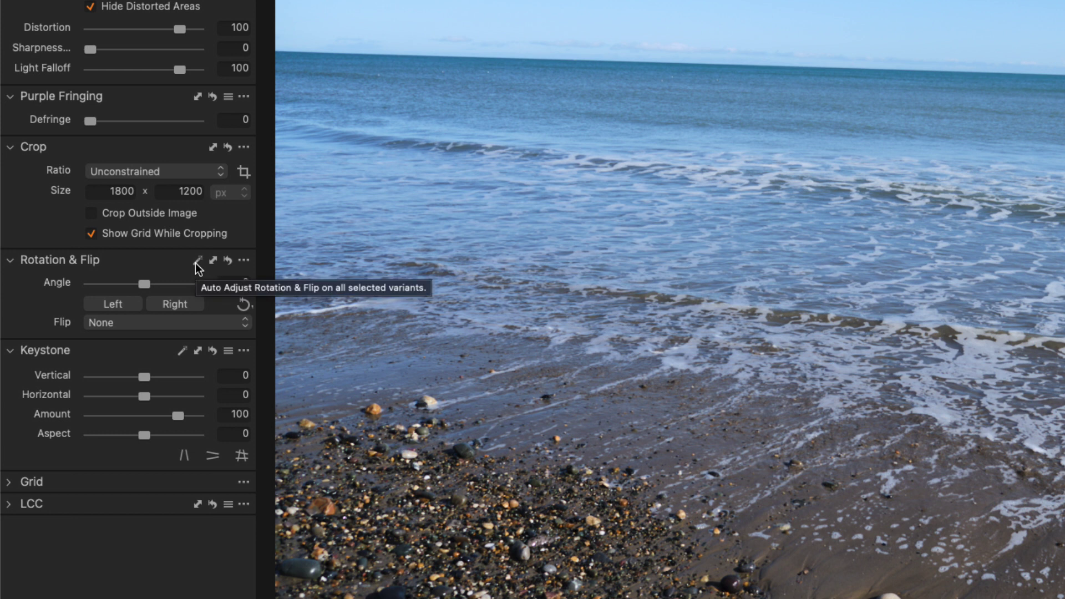
{"action": "left_click", "coordinate": [198, 268]}
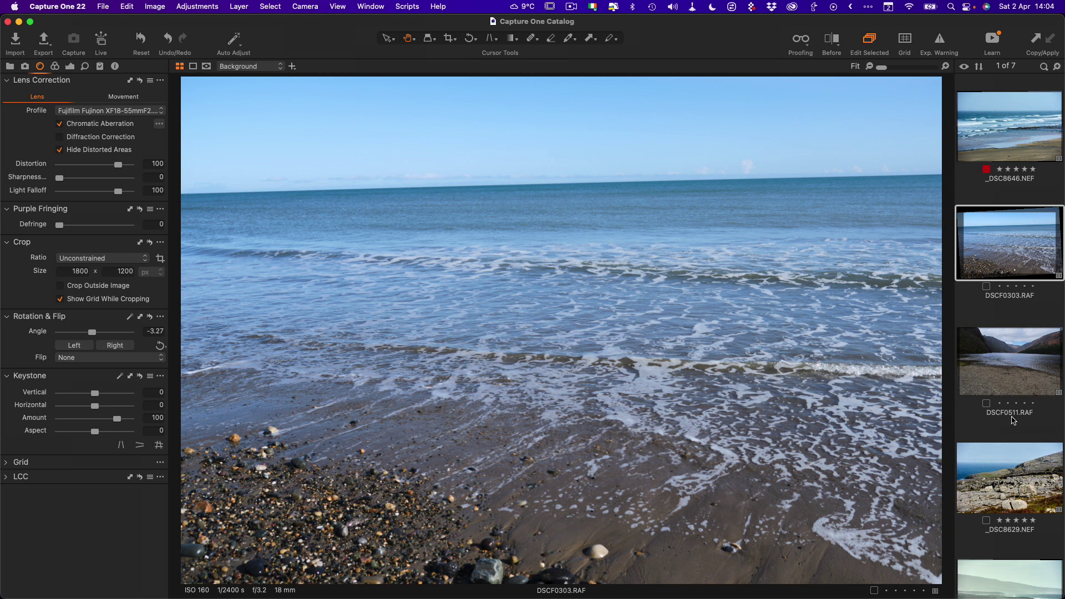
Step: Select the lake photo DSCF0511.RAF and auto-adjust its rotation to −1°
{"action": "left_click", "coordinate": [1020, 369]}
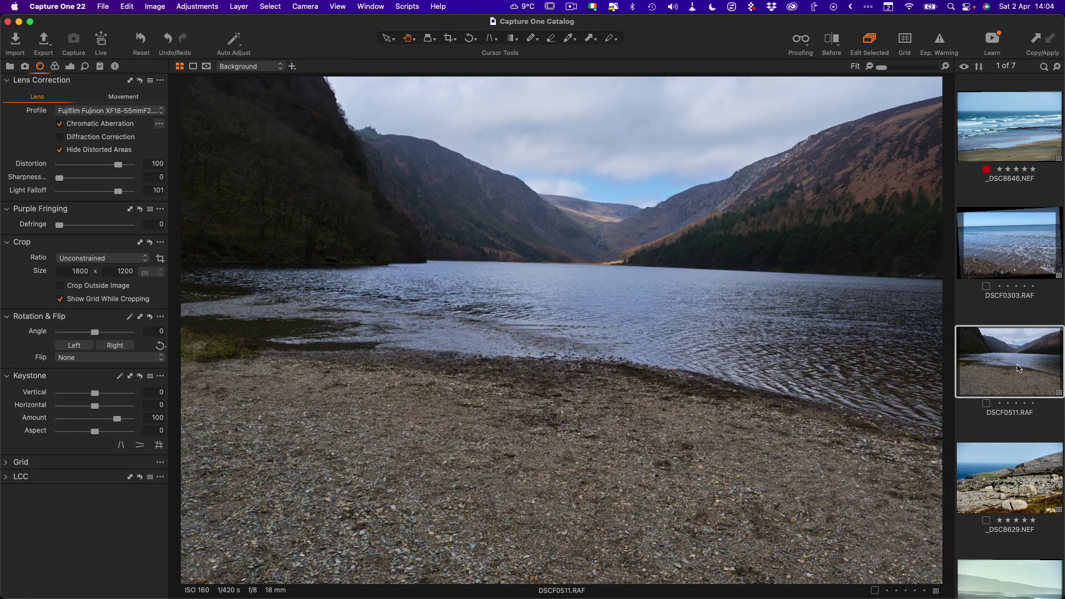
{"action": "left_click", "coordinate": [131, 318]}
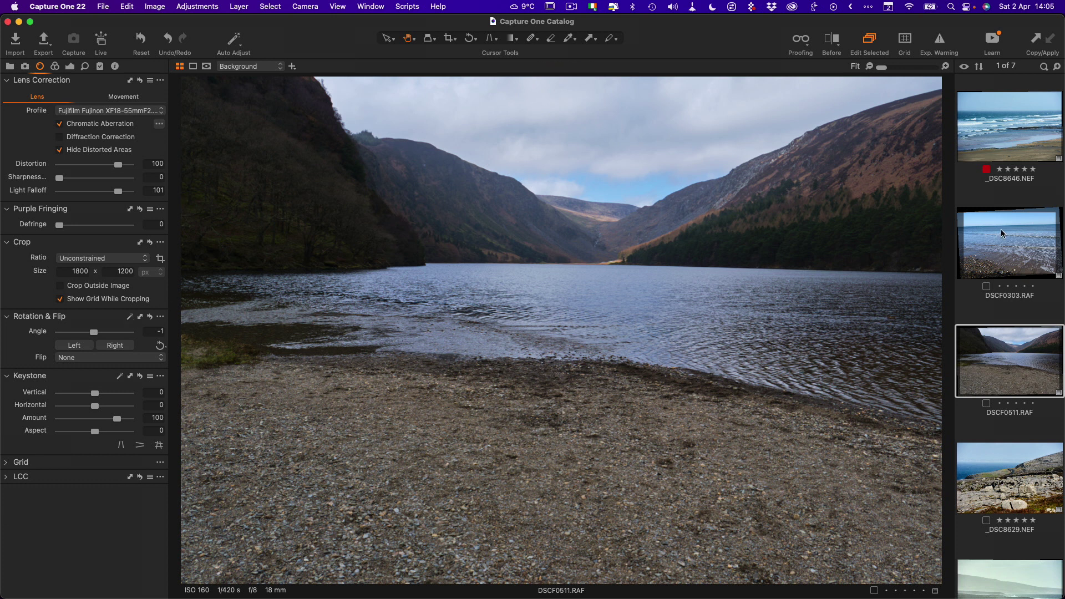
{"action": "scroll", "coordinate": [1002, 234], "scroll_direction": "down", "scroll_amount": 5}
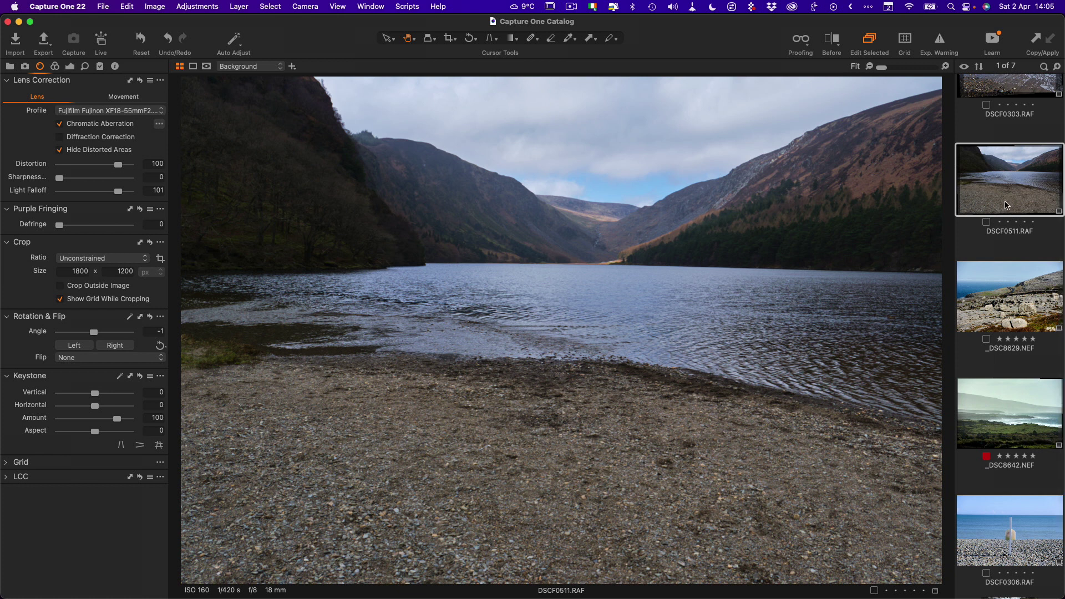
{"action": "scroll", "coordinate": [998, 221], "scroll_direction": "down", "scroll_amount": 3}
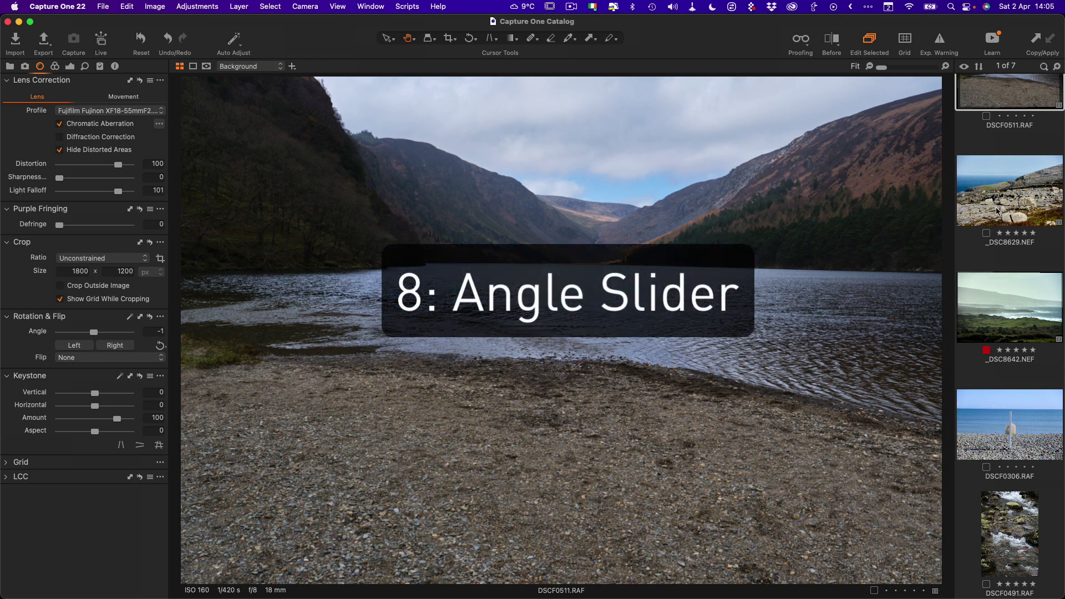
Step: Level the sea horizon of _DSC8629.NEF by fine-tuning its Rotation & Flip angle to -0.57
{"action": "left_click", "coordinate": [999, 199]}
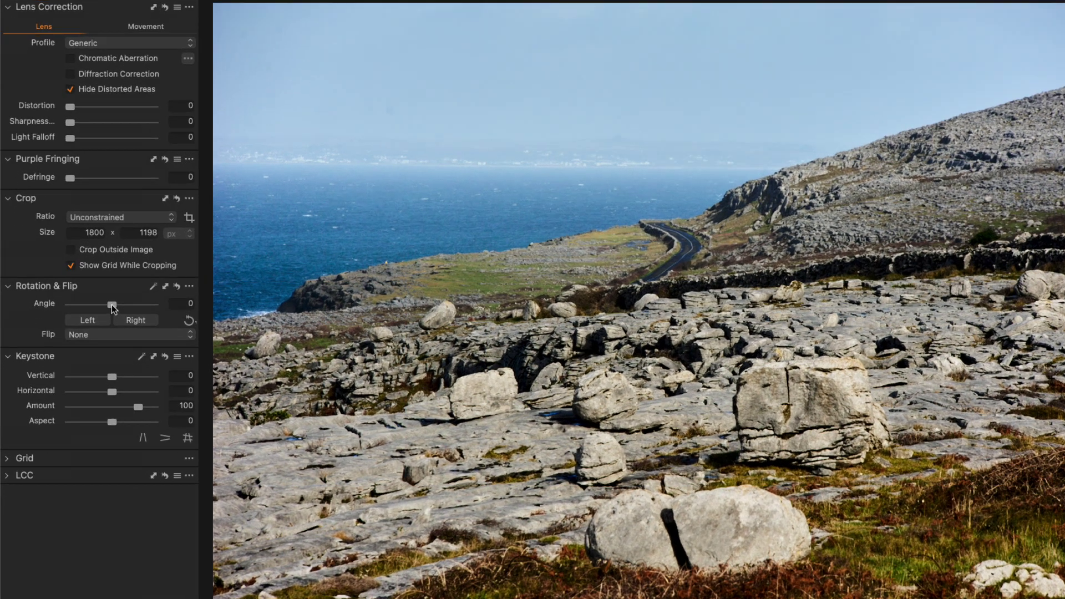
{"action": "left_click_drag", "start_coordinate": [94, 332], "coordinate": [95, 332]}
{"action": "left_click_drag", "start_coordinate": [141, 258], "coordinate": [140, 260]}
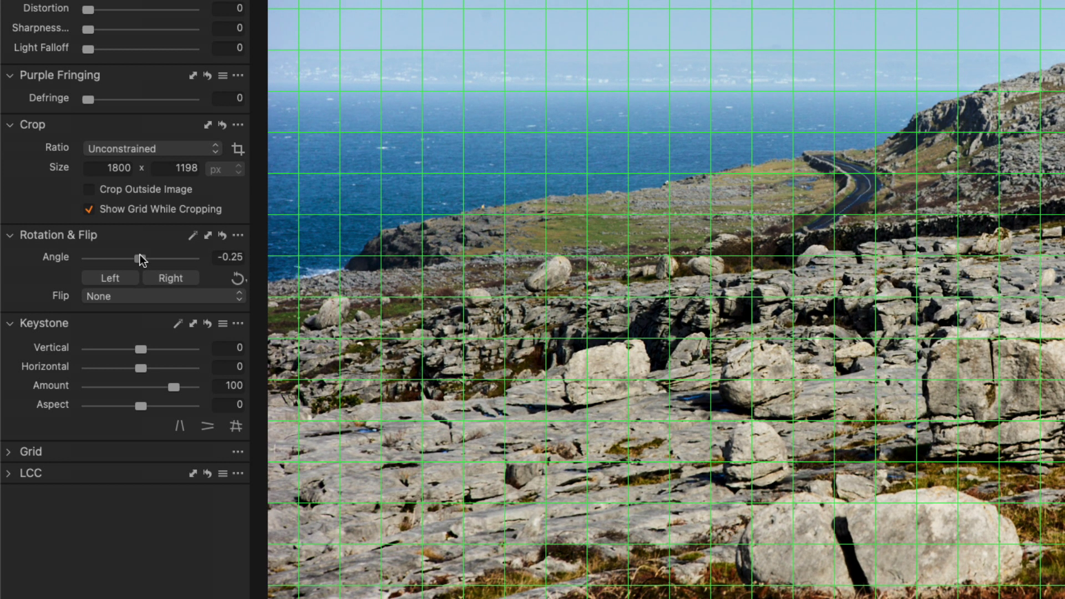
{"action": "left_click_drag", "start_coordinate": [141, 259], "coordinate": [141, 259]}
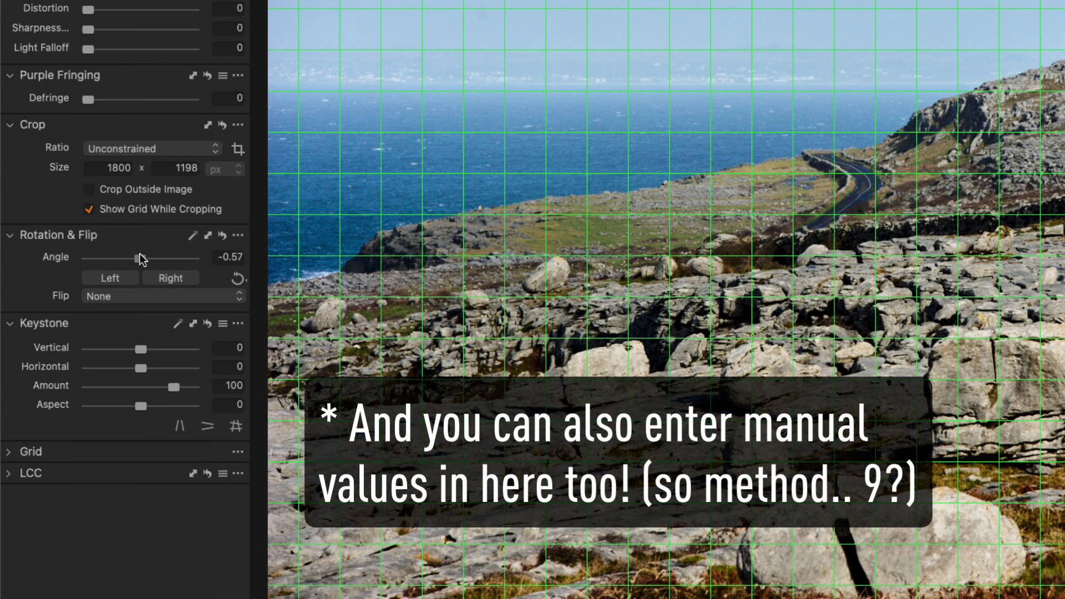
{"action": "left_click_drag", "start_coordinate": [140, 255], "coordinate": [138, 254]}
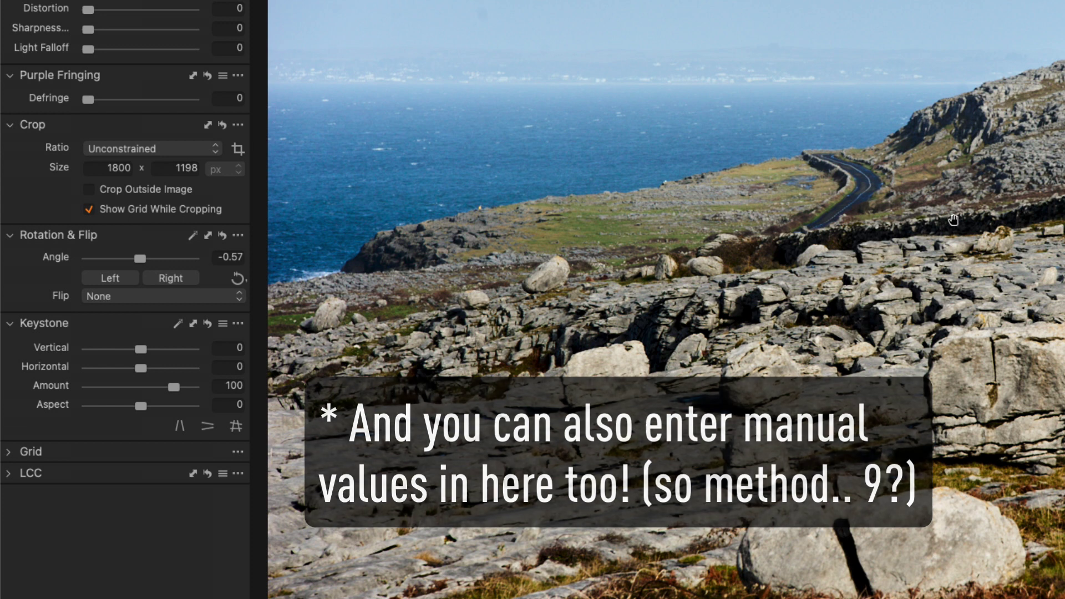